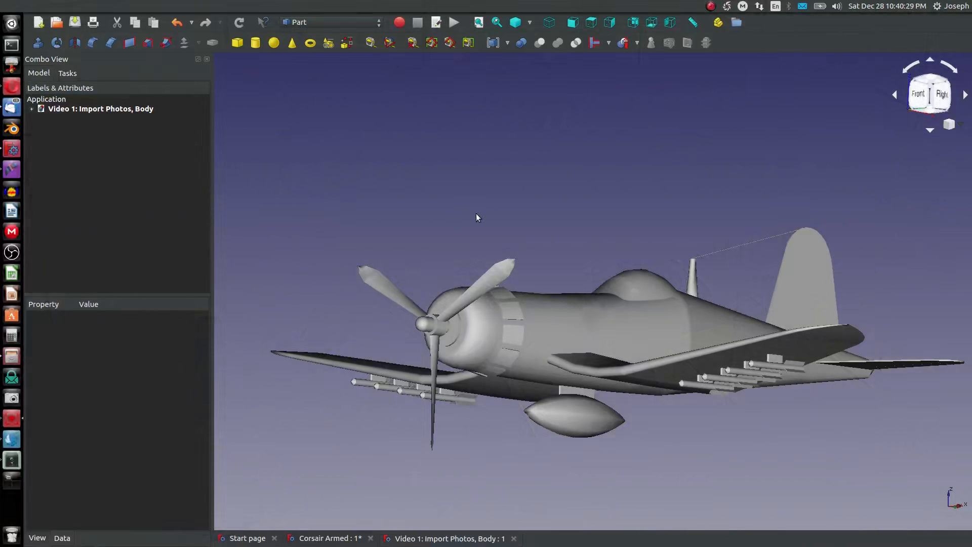
- Orbit and pan around the Corsair to inspect it from above, below and the side
mouse_move(476, 230)
middle_down()
mouse_move(577, 278)
mouse_move(510, 266)
mouse_move(515, 251)
mouse_move(441, 257)
middle_up()
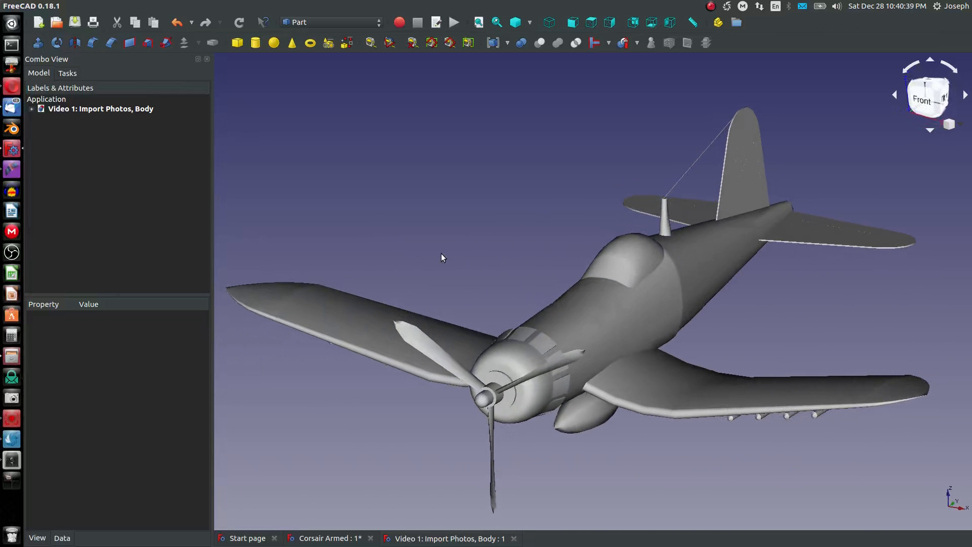
mouse_move(544, 274)
middle_down()
mouse_move(544, 254)
mouse_move(539, 270)
mouse_move(511, 193)
mouse_move(523, 266)
middle_up()
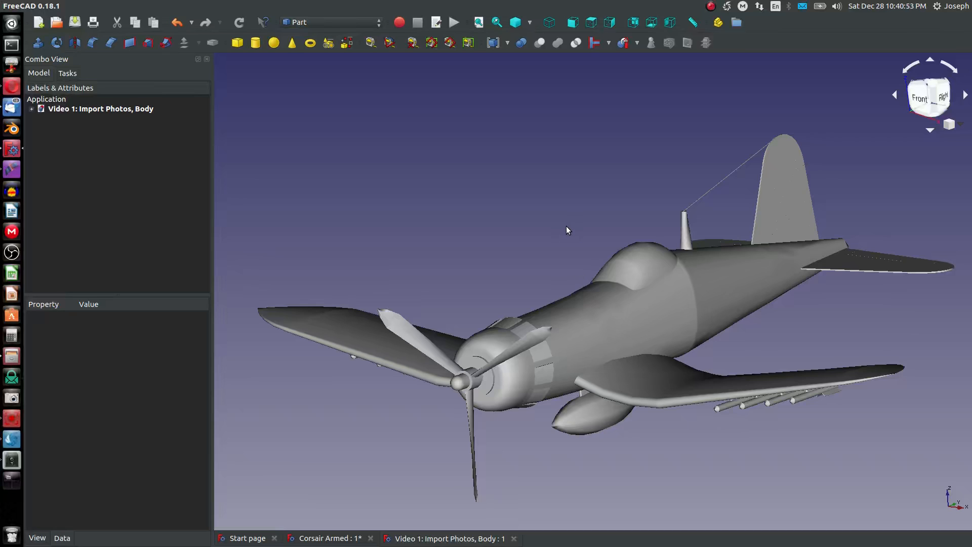
middle_drag(559, 244, 568, 215)
scroll(736, 314, down, 3)
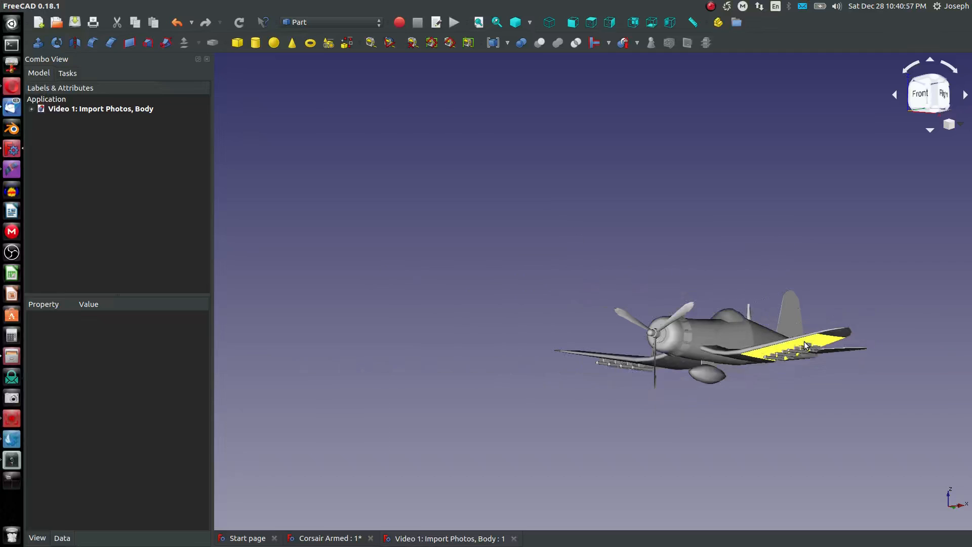
scroll(794, 347, up, 5)
scroll(828, 359, up, 5)
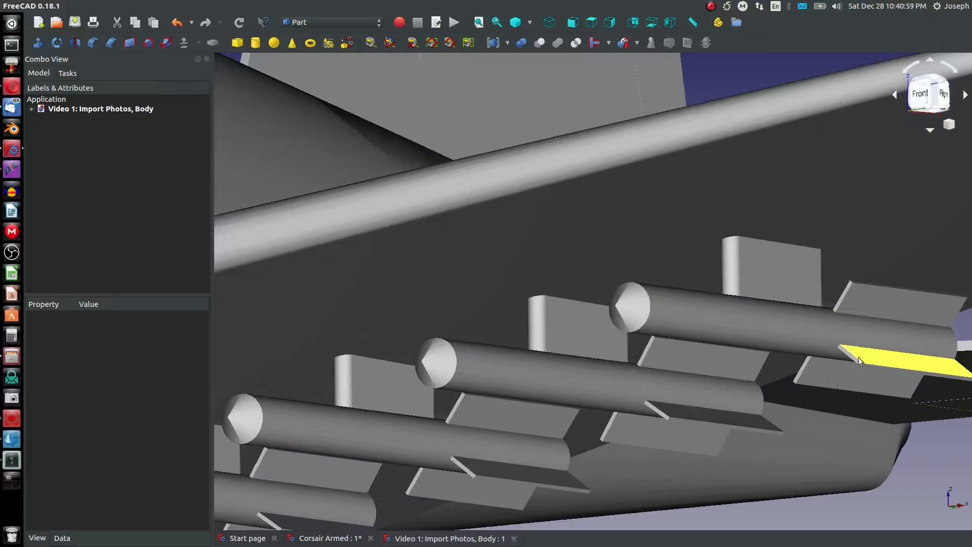
scroll(868, 302, down, 5)
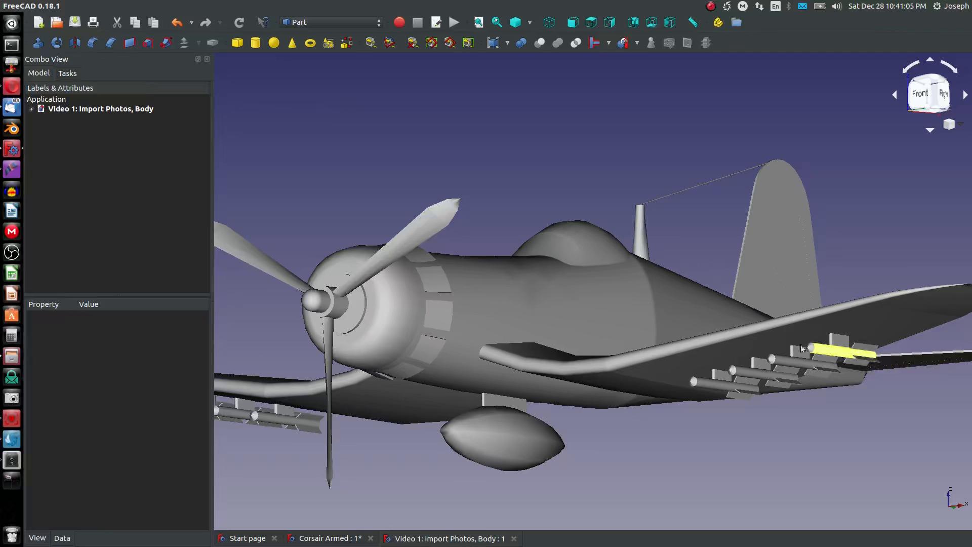
scroll(369, 402, up, 1)
scroll(769, 406, down, 1)
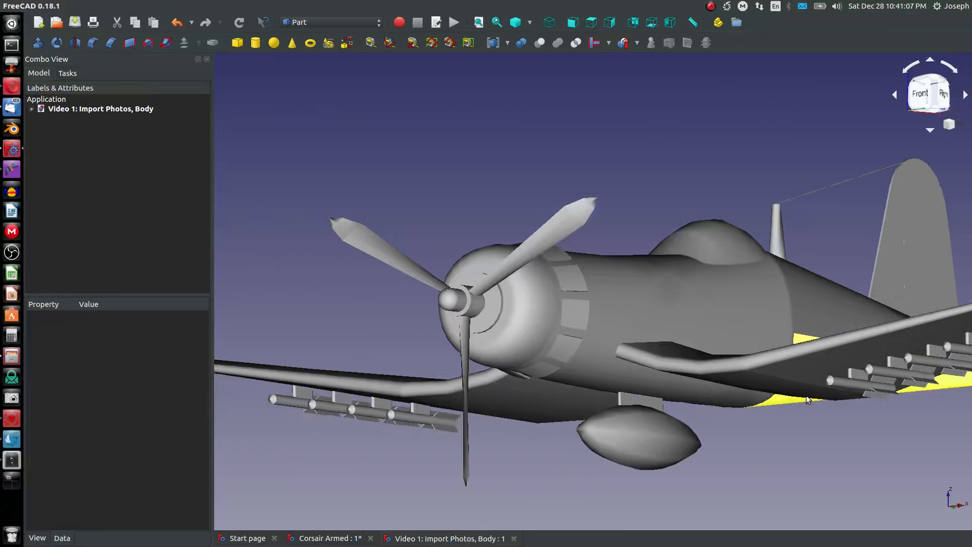
mouse_move(810, 402)
middle_down()
mouse_move(797, 388)
mouse_move(524, 377)
middle_up()
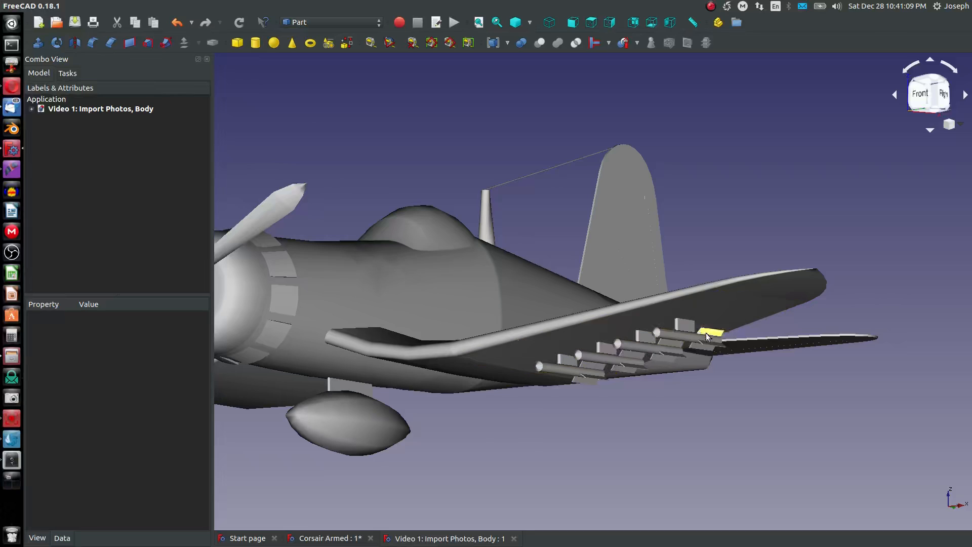
scroll(594, 373, down, 3)
scroll(551, 371, up, 2)
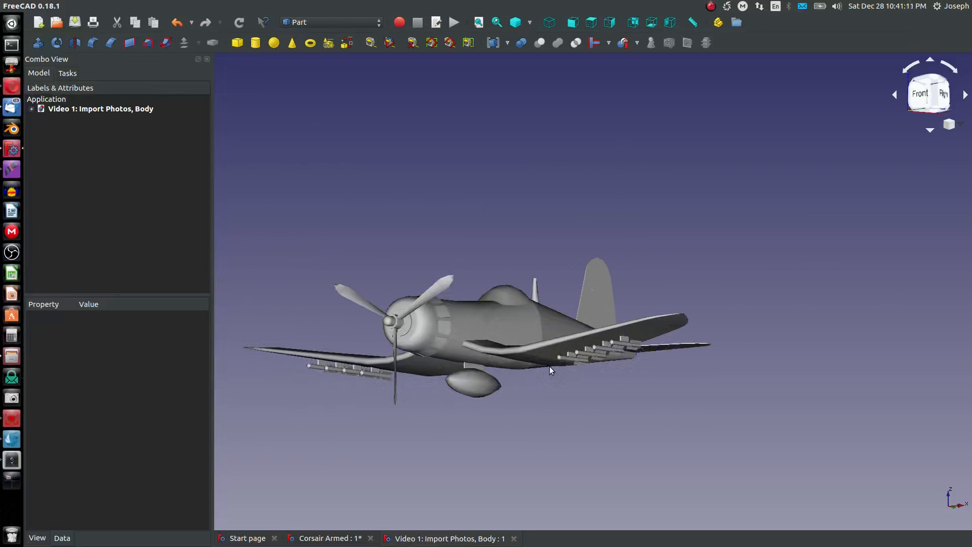
mouse_move(486, 348)
middle_down()
mouse_move(593, 341)
mouse_move(594, 317)
middle_up()
scroll(578, 338, up, 2)
scroll(595, 318, down, 2)
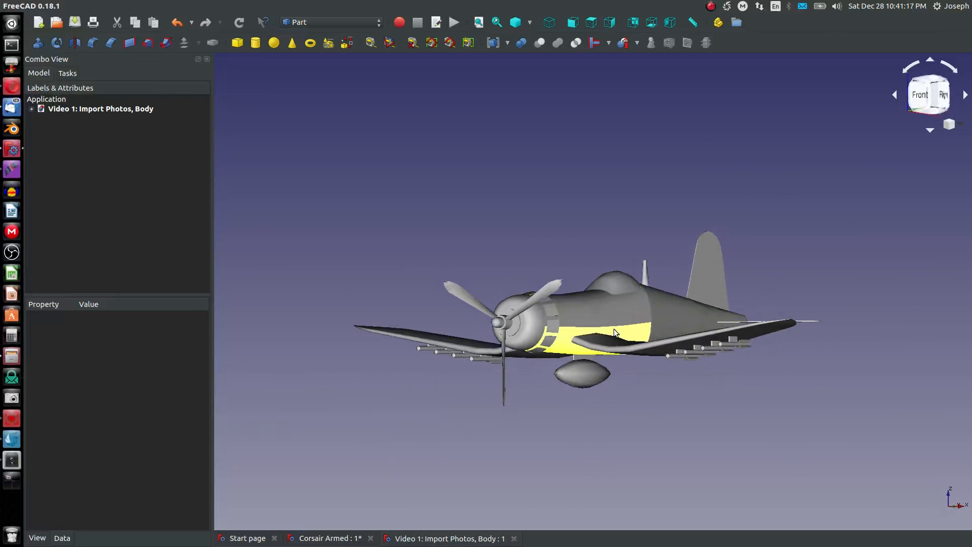
scroll(578, 288, up, 2)
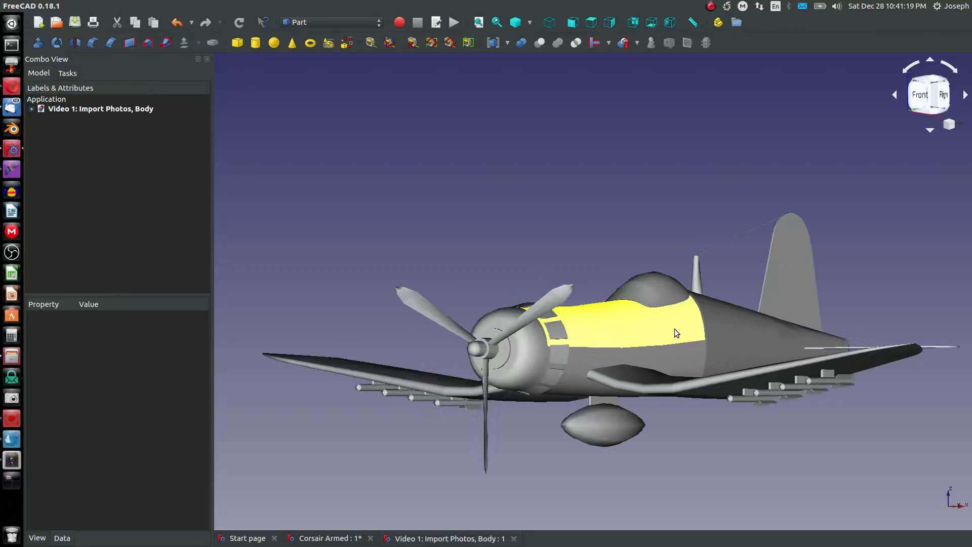
scroll(672, 221, up, 2)
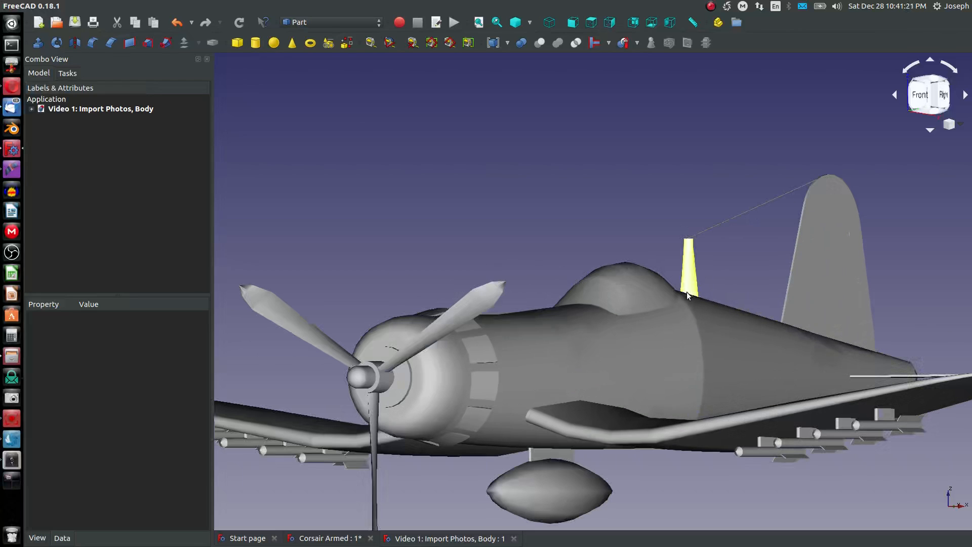
scroll(531, 274, down, 2)
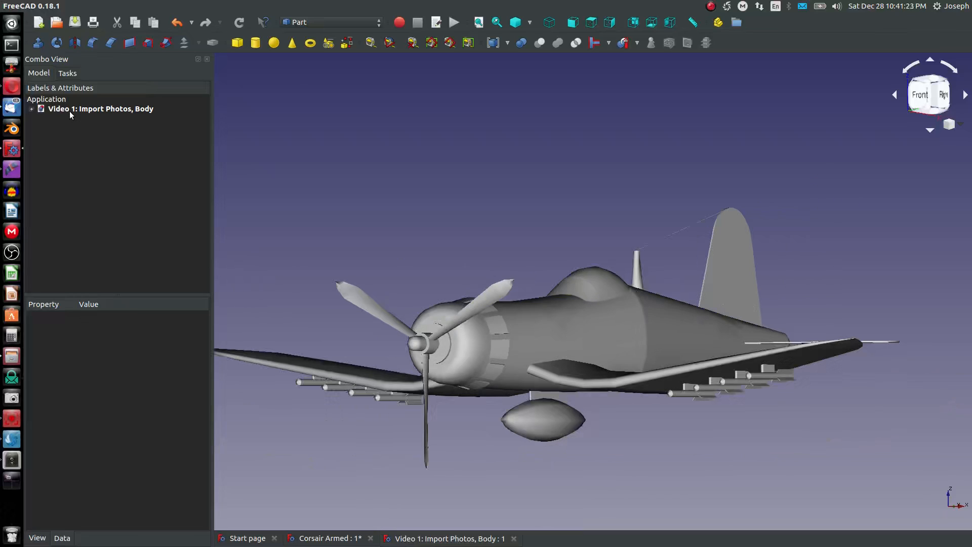
- Expand the document, select Fusion002 and bring up its Appearance display properties
click(32, 109)
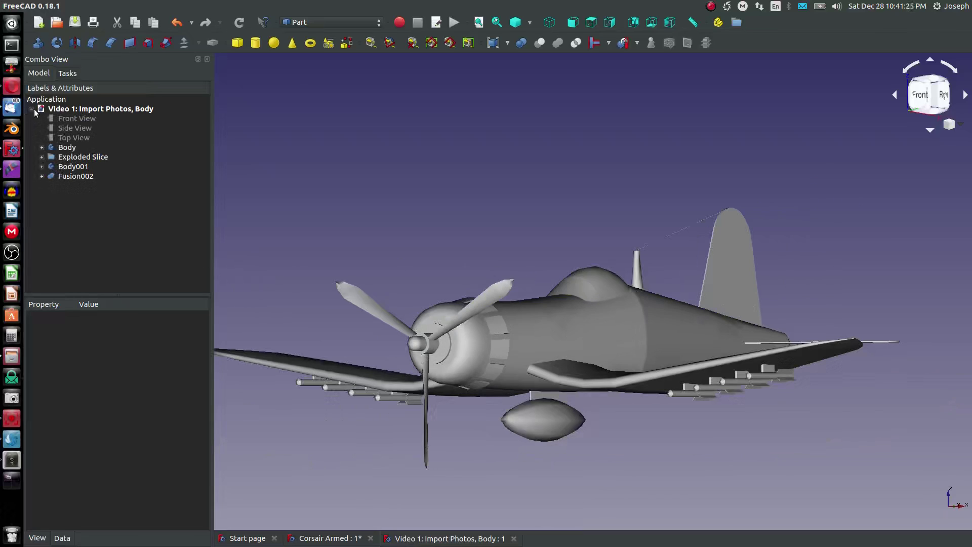
click(67, 148)
click(69, 176)
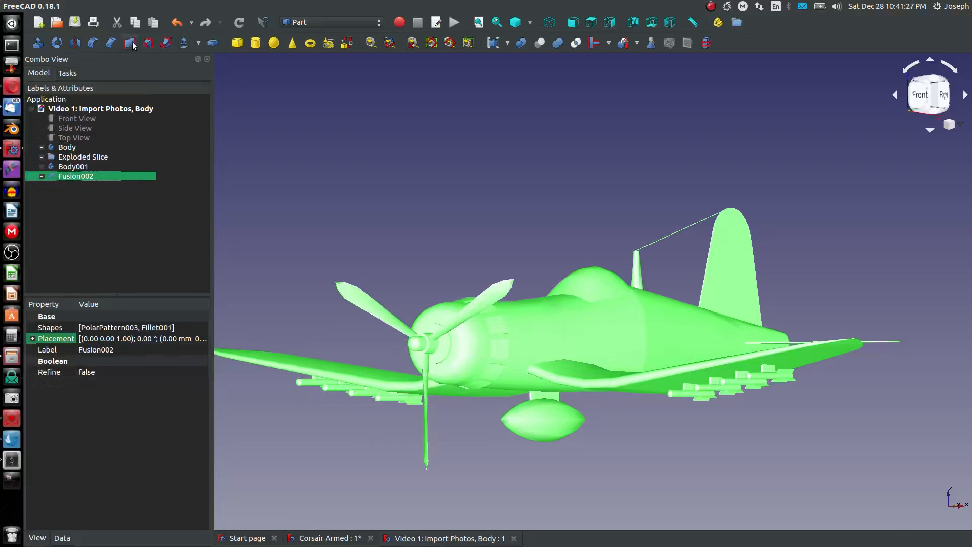
mouse_move(67, 7)
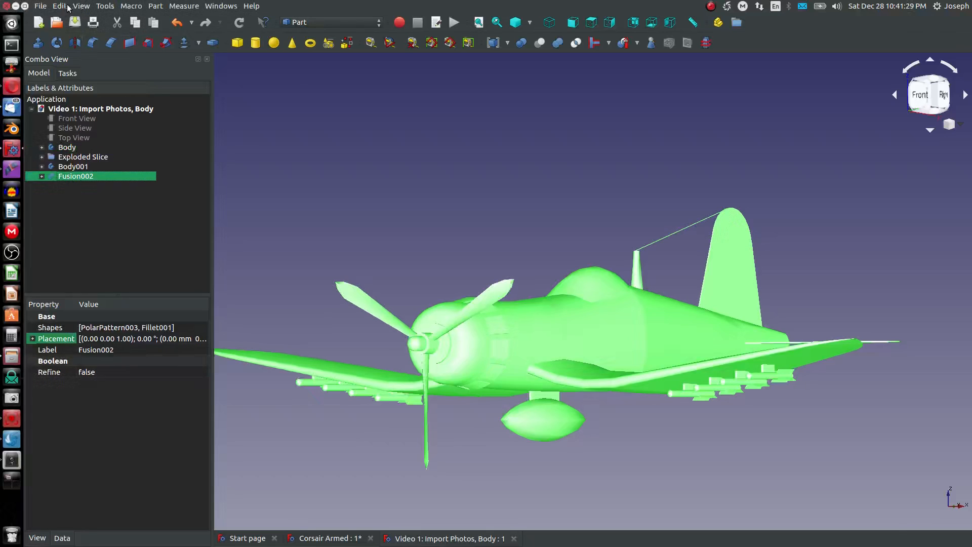
click(82, 6)
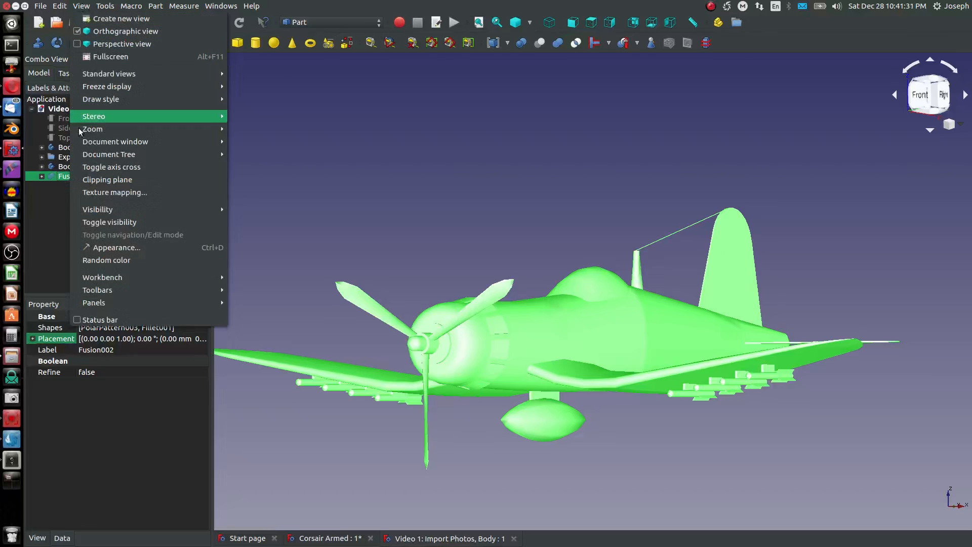
click(115, 249)
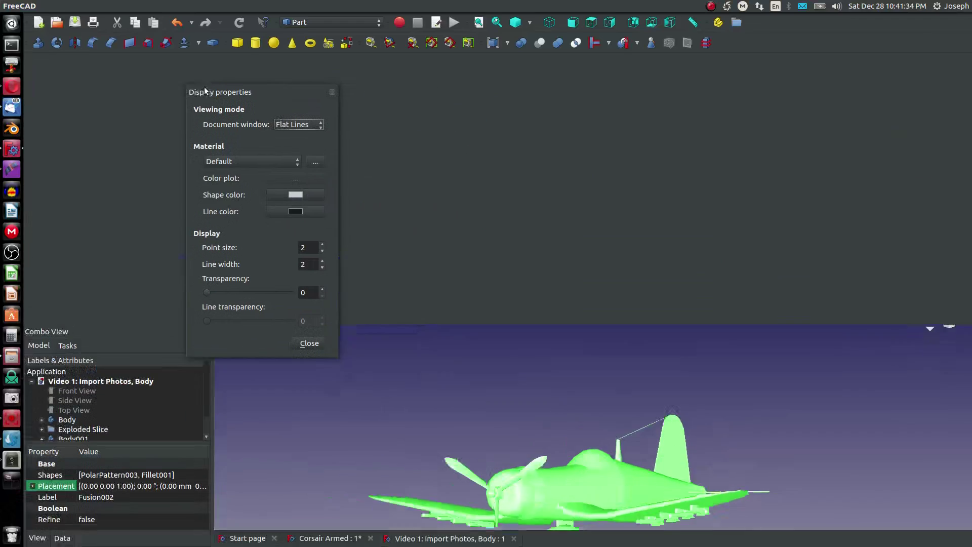
- Give Fusion002 the Chrome material and a pure saturated yellow shape colour, then deselect it
drag(251, 93, 305, 140)
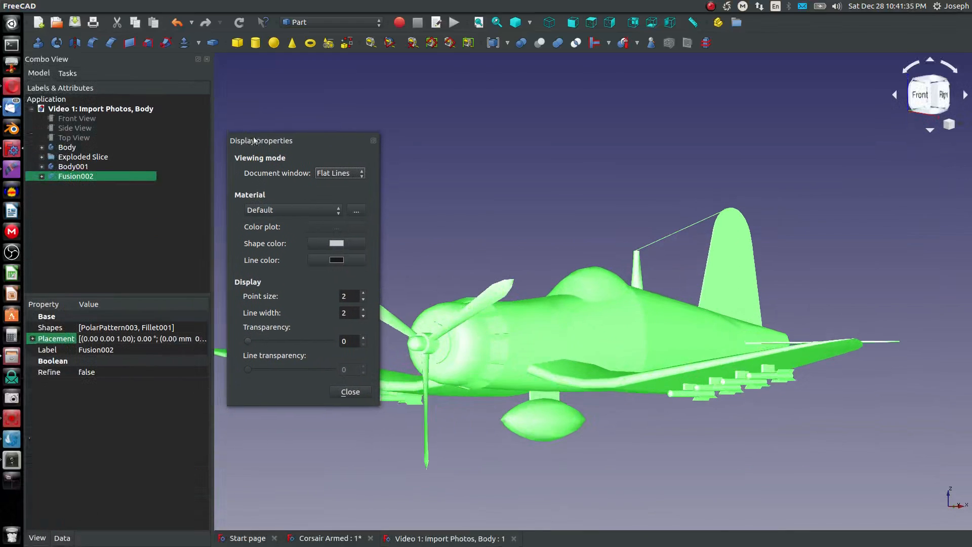
click(287, 212)
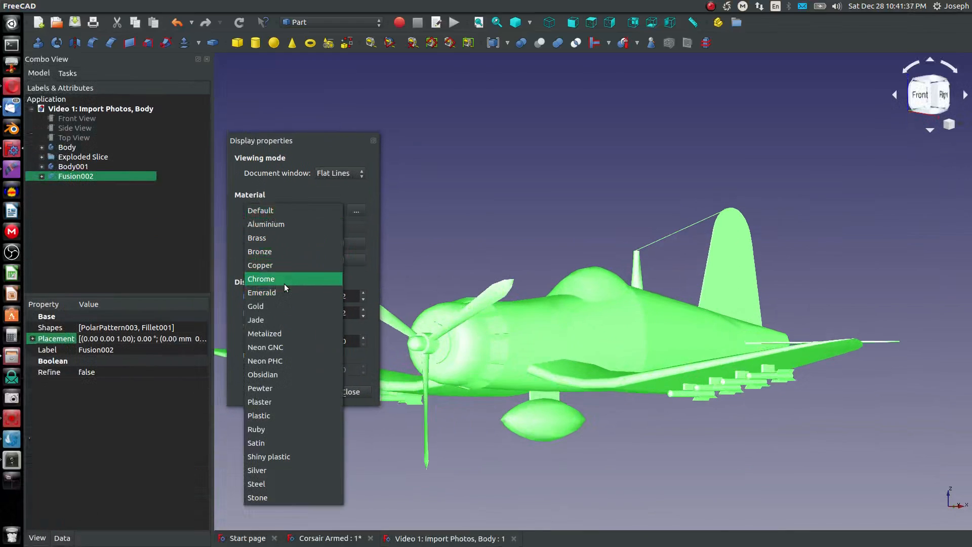
click(284, 278)
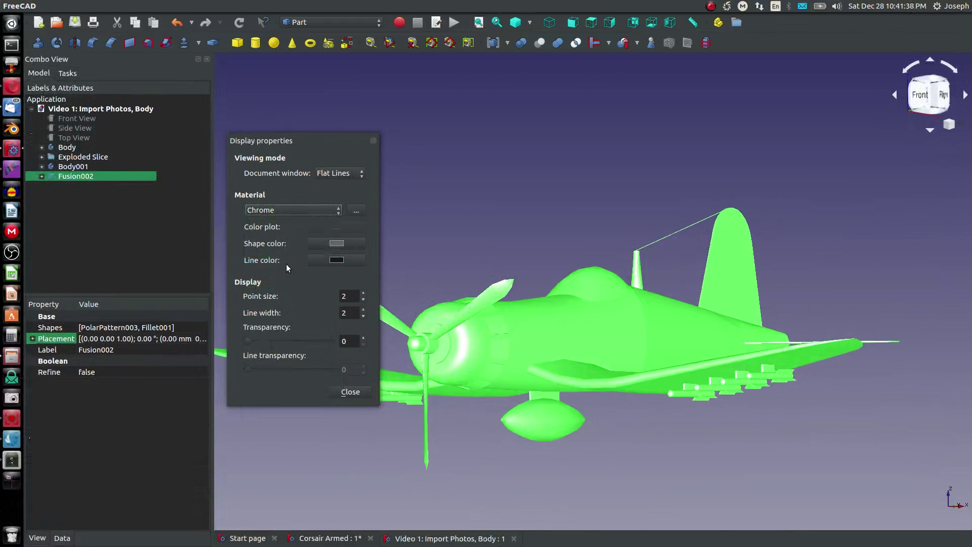
click(331, 244)
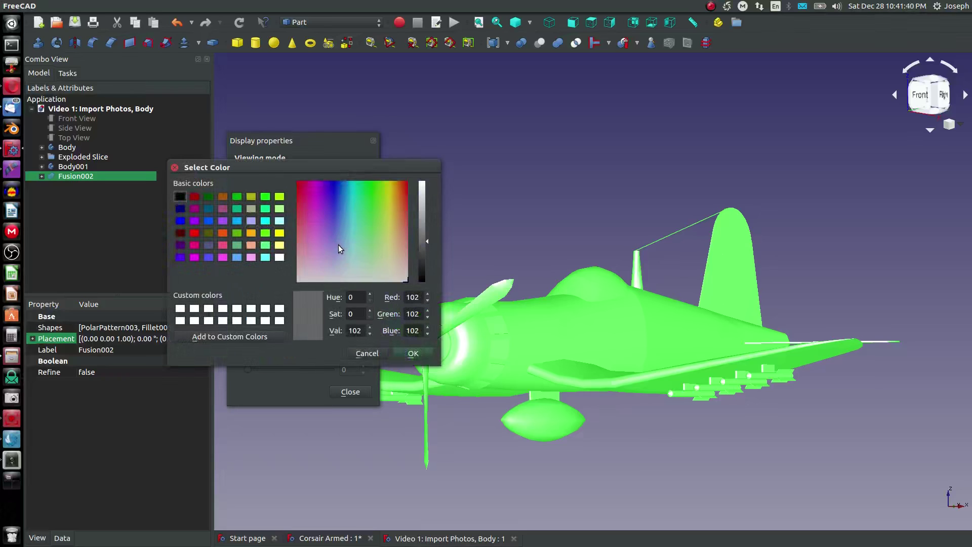
click(279, 246)
click(279, 232)
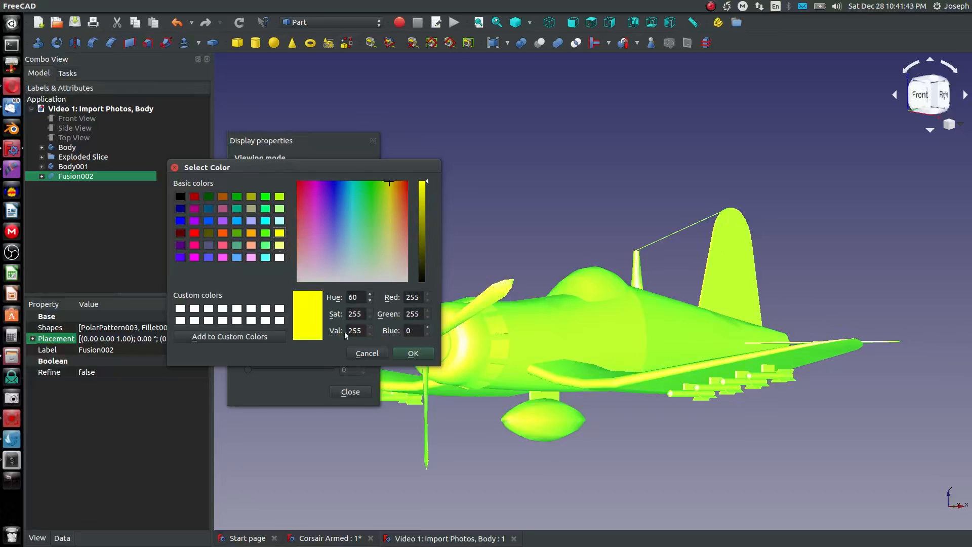
click(411, 354)
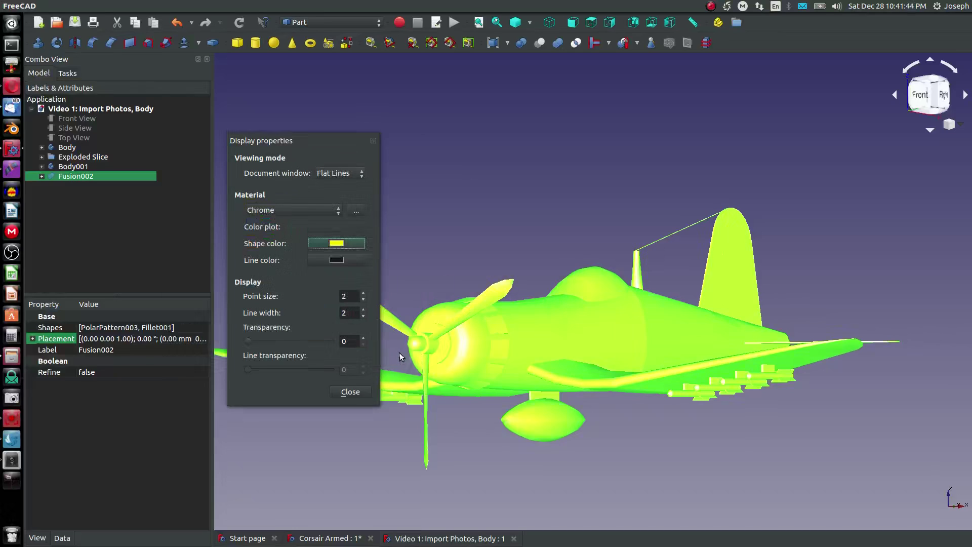
click(351, 393)
click(527, 217)
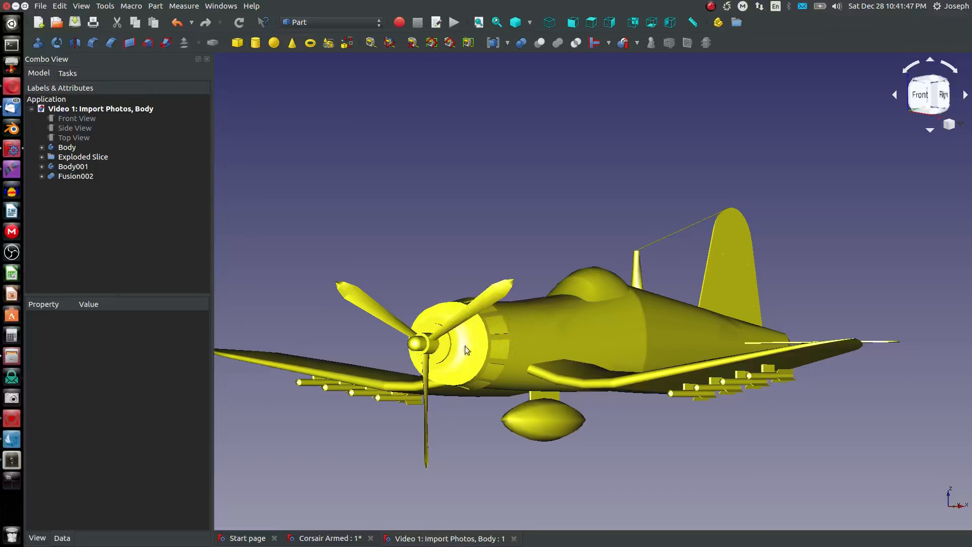
- Orbit the yellow plane and bring up the context actions for Fusion002
middle_drag(683, 326, 600, 287)
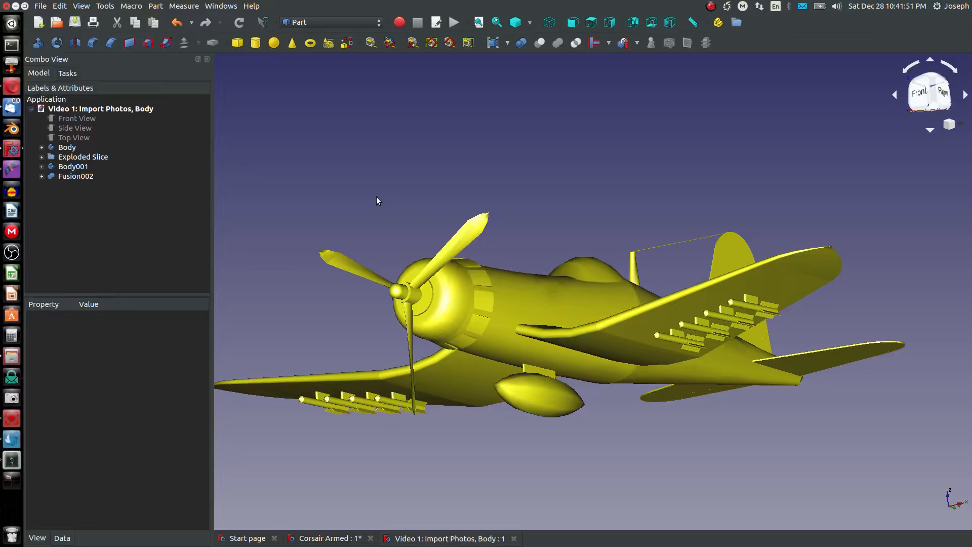
right_click(66, 177)
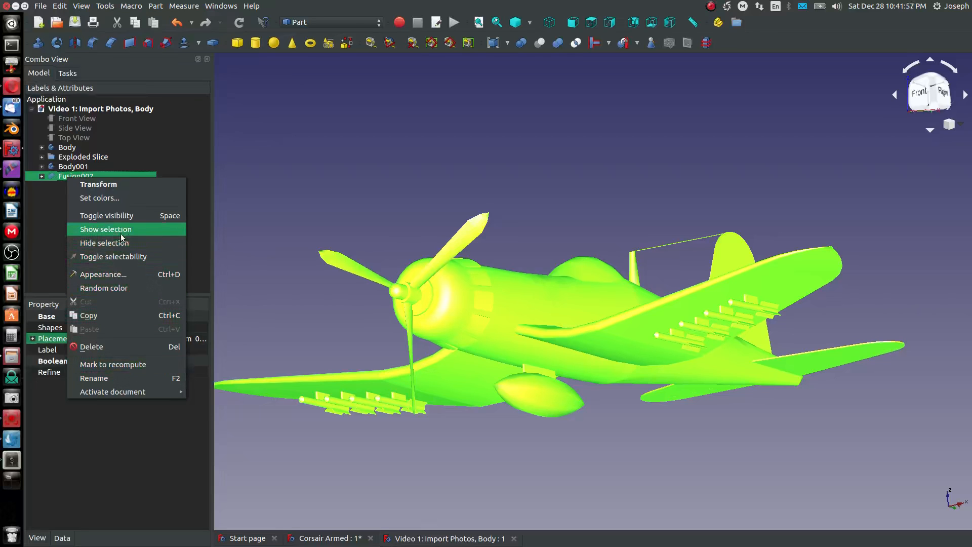
- Start Set colors and select the nine wing and rocket-block faces on one wing
click(99, 197)
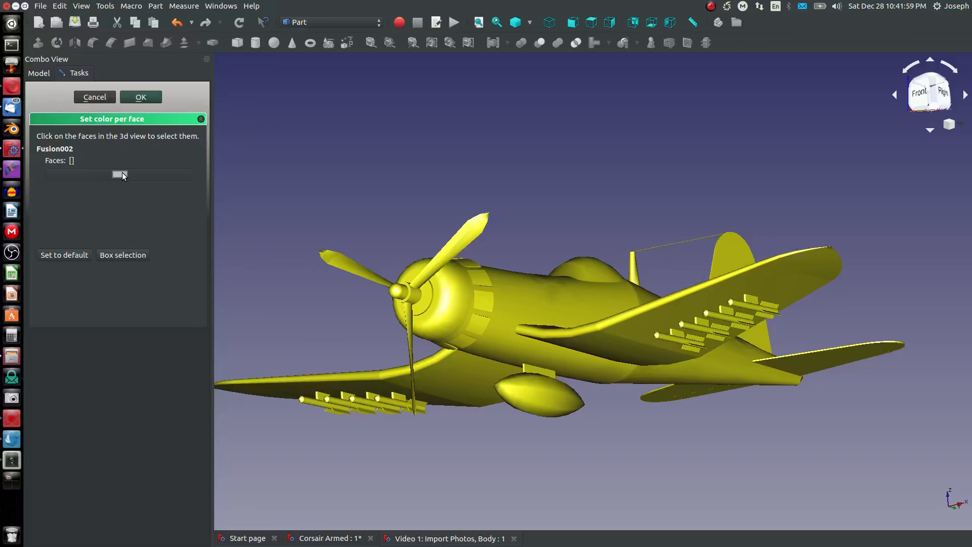
middle_drag(599, 262, 601, 319)
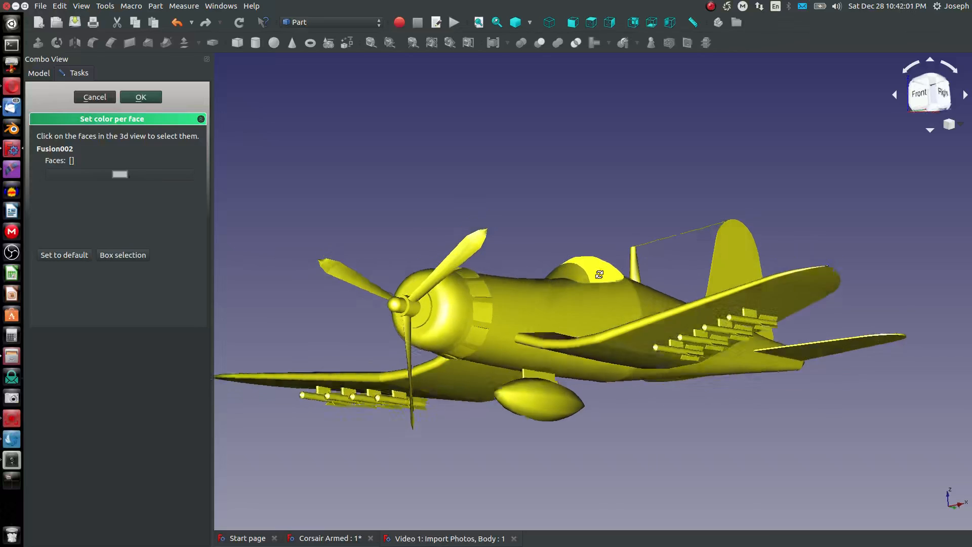
click(598, 410)
click(683, 423)
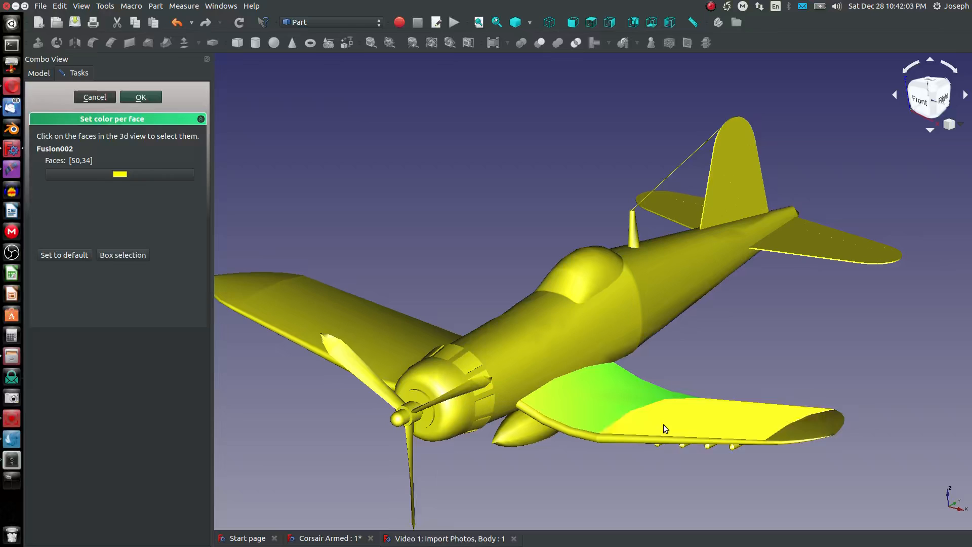
click(822, 423)
click(551, 425)
click(610, 435)
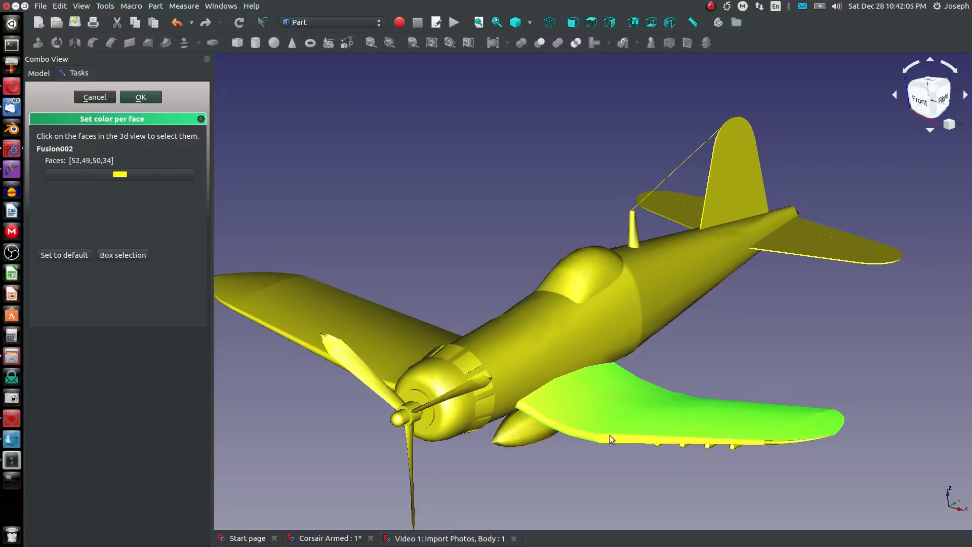
click(772, 441)
scroll(772, 442, up, 3)
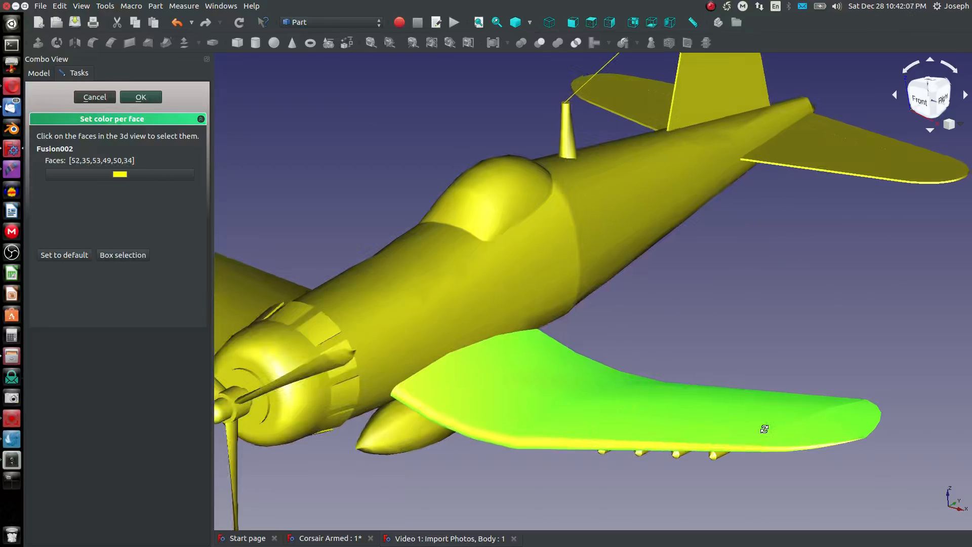
middle_drag(773, 442, 606, 378)
click(769, 436)
click(776, 416)
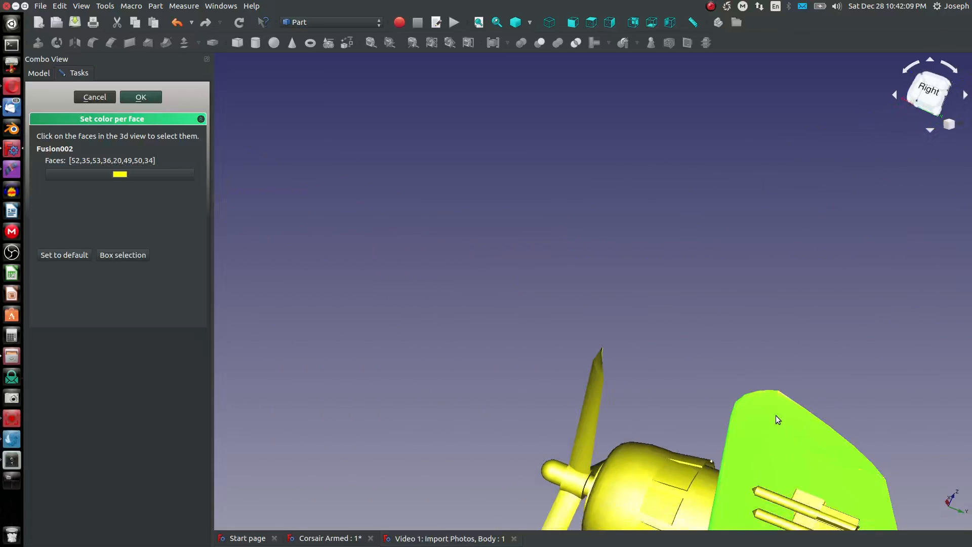
mouse_move(776, 426)
middle_down()
mouse_move(768, 463)
mouse_move(792, 444)
mouse_move(811, 387)
mouse_move(594, 335)
mouse_move(638, 373)
mouse_move(691, 501)
mouse_move(707, 498)
mouse_move(727, 543)
mouse_move(709, 417)
middle_up()
click(819, 361)
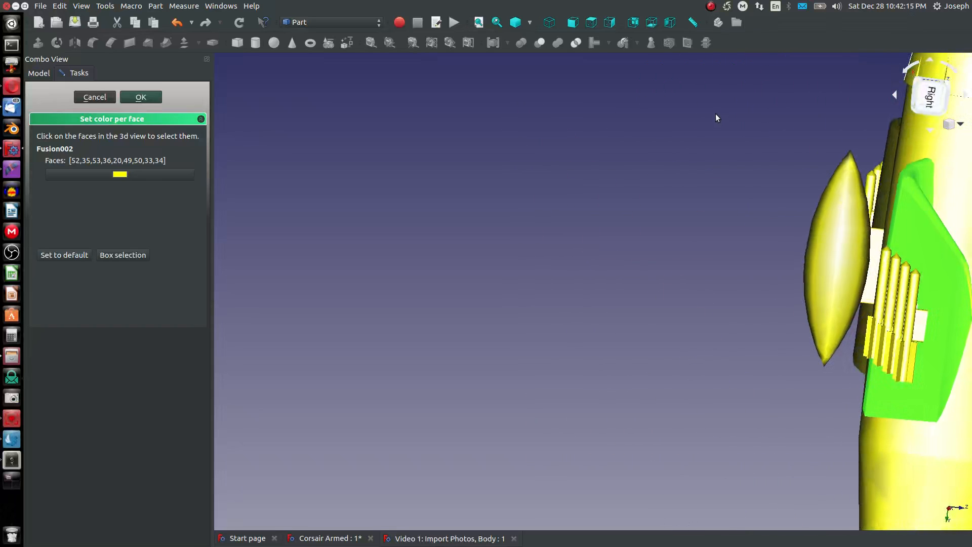
mouse_move(716, 118)
middle_down()
mouse_move(668, 274)
mouse_move(578, 186)
mouse_move(517, 146)
middle_up()
scroll(593, 180, down, 5)
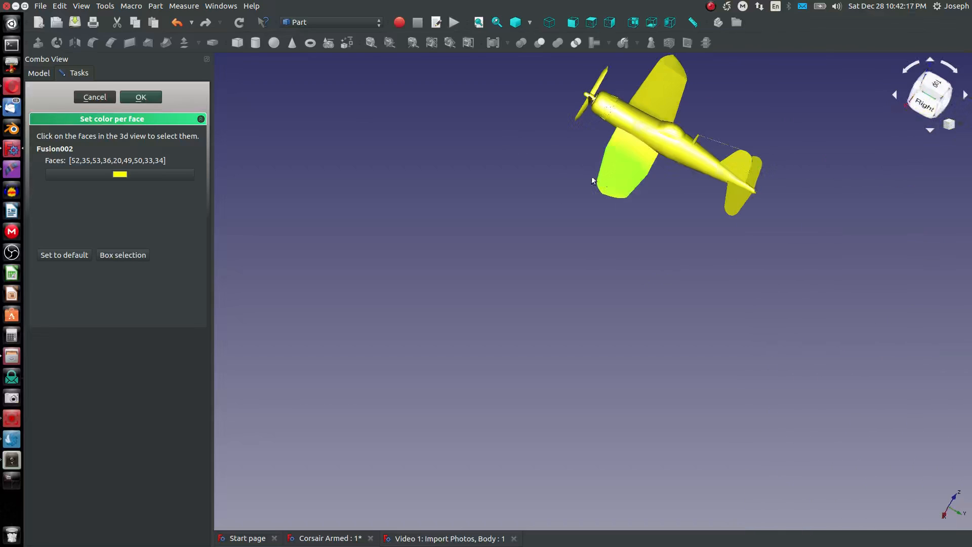
scroll(593, 180, up, 5)
scroll(700, 105, up, 5)
mouse_move(700, 105)
middle_down()
mouse_move(715, 183)
mouse_move(700, 125)
middle_up()
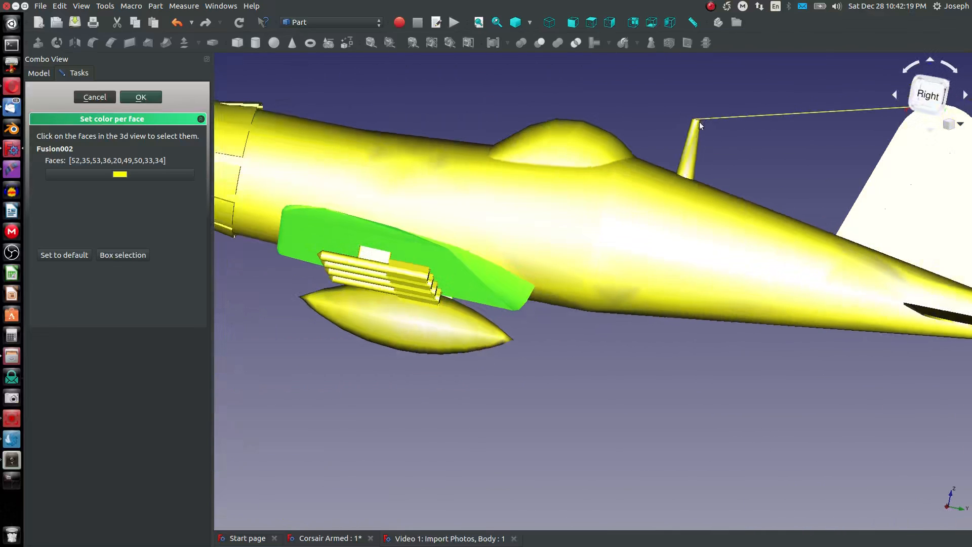
- Colour the selected wing faces navy blue
click(135, 176)
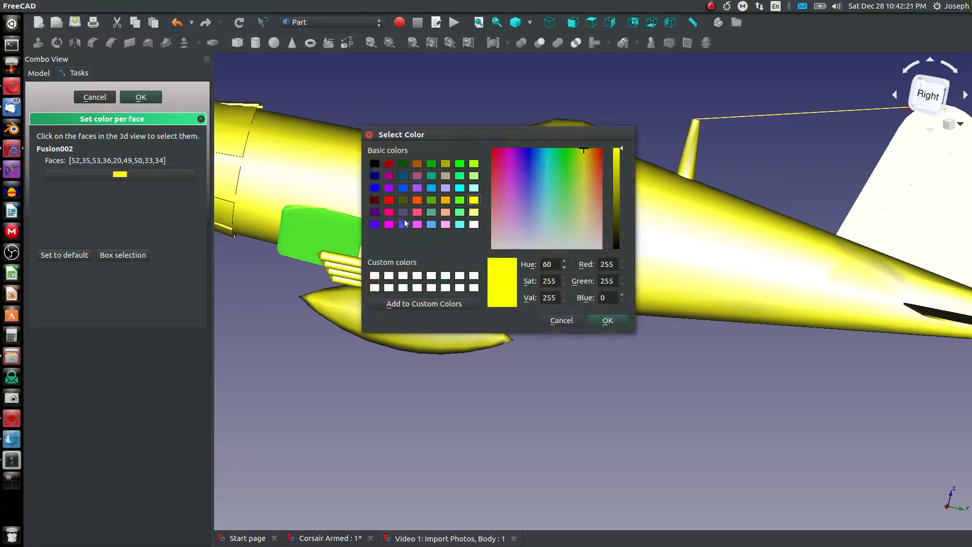
click(374, 176)
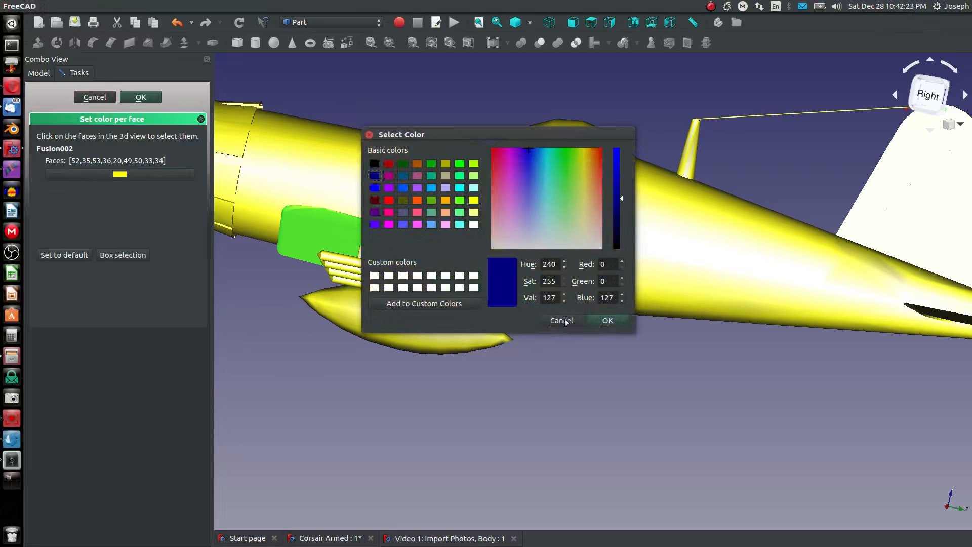
click(607, 321)
click(325, 309)
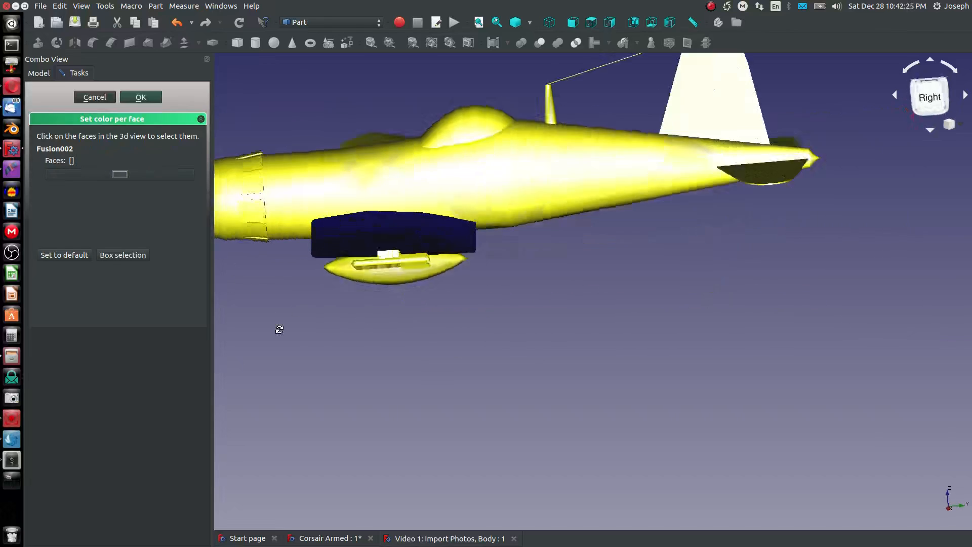
- Select the wing underside and all the rocket mounting pylon faces
mouse_move(323, 310)
middle_down()
mouse_move(383, 335)
mouse_move(532, 303)
middle_up()
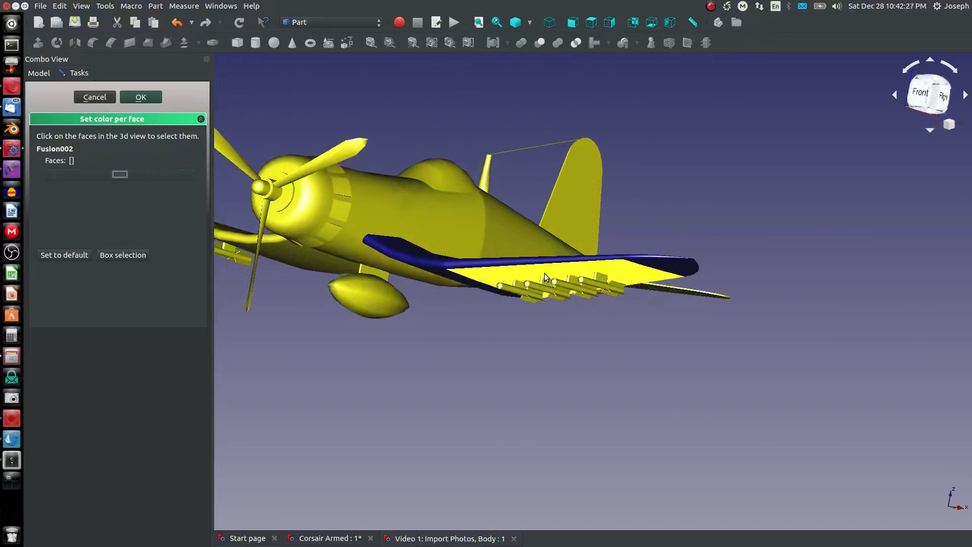
scroll(692, 284, up, 5)
click(692, 284)
click(671, 283)
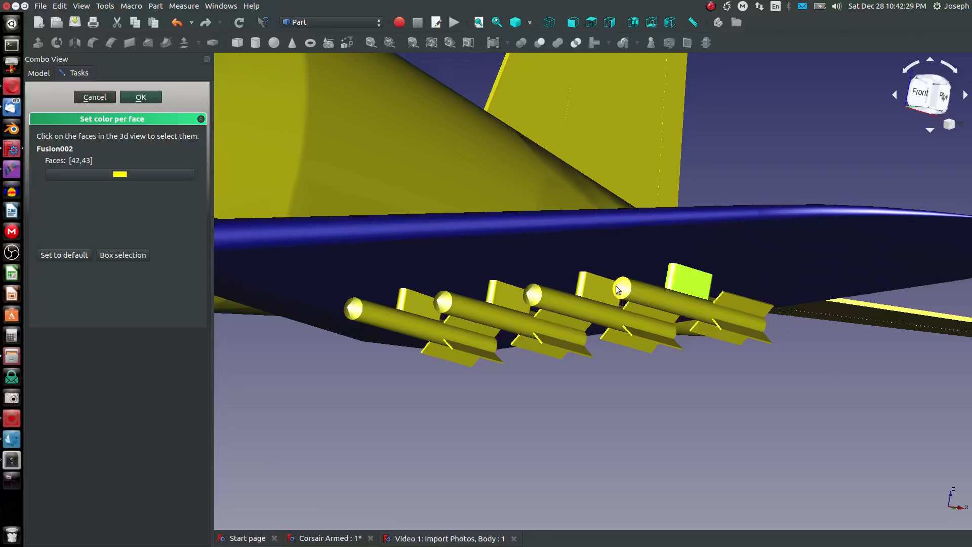
click(592, 289)
click(533, 293)
click(502, 293)
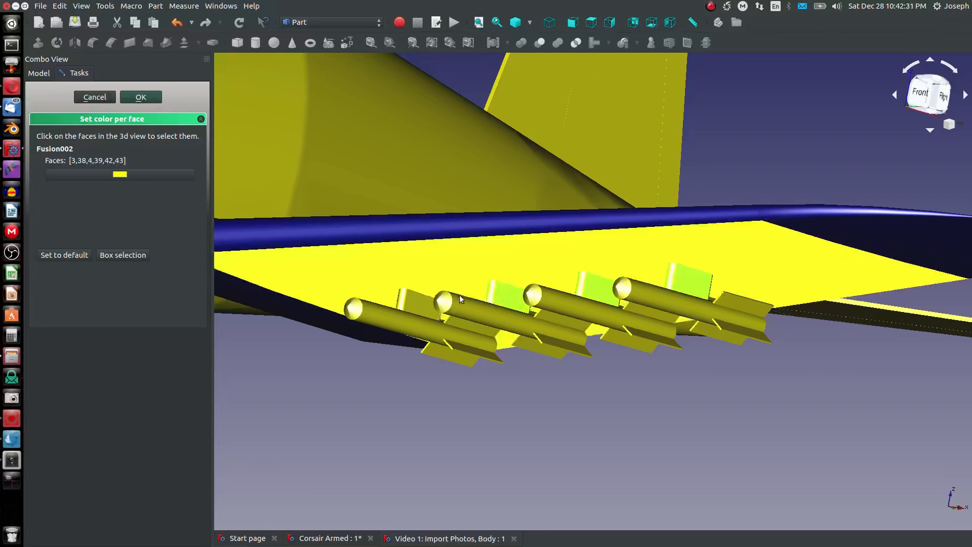
click(445, 301)
click(410, 300)
mouse_move(610, 293)
middle_down()
mouse_move(578, 281)
mouse_move(562, 228)
mouse_move(399, 264)
middle_up()
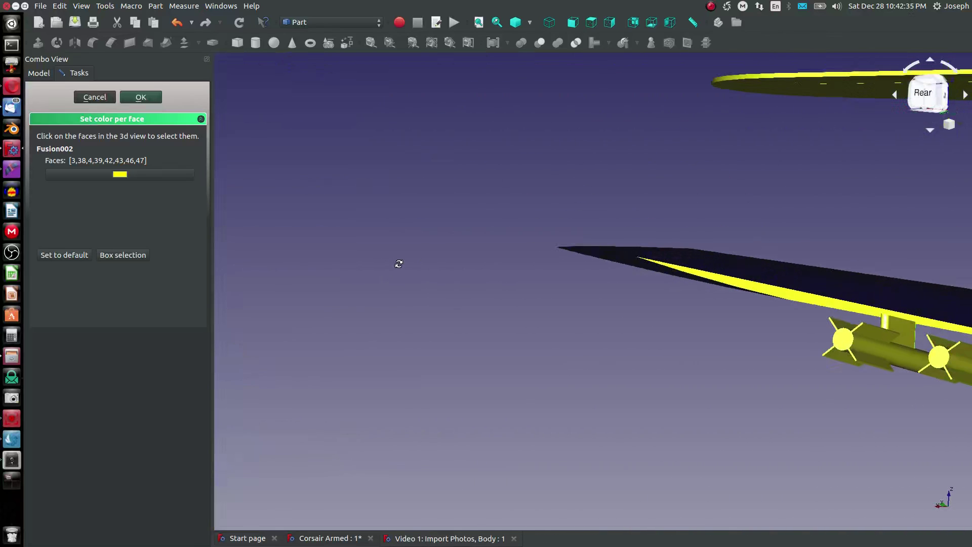
click(901, 331)
middle_drag(933, 330, 771, 257)
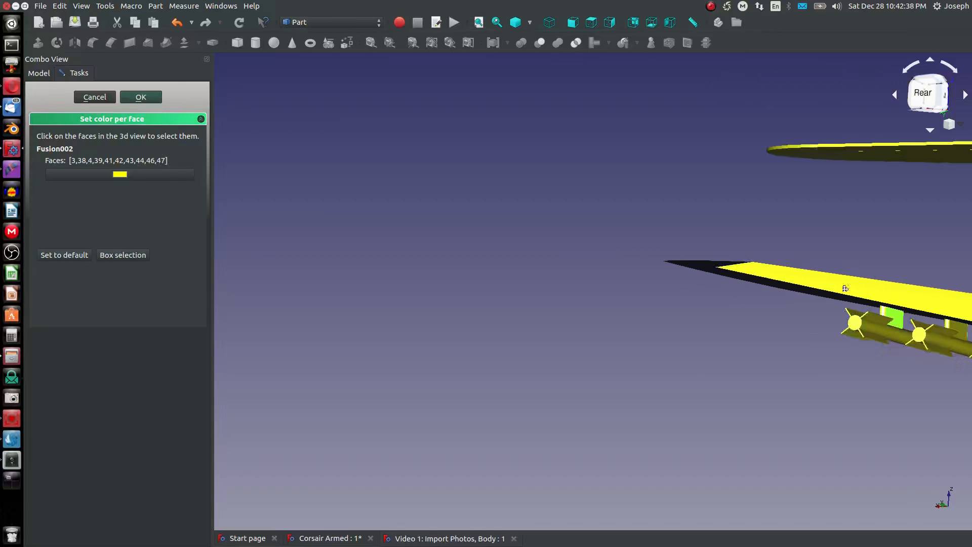
scroll(760, 250, up, 3)
middle_drag(684, 243, 503, 231)
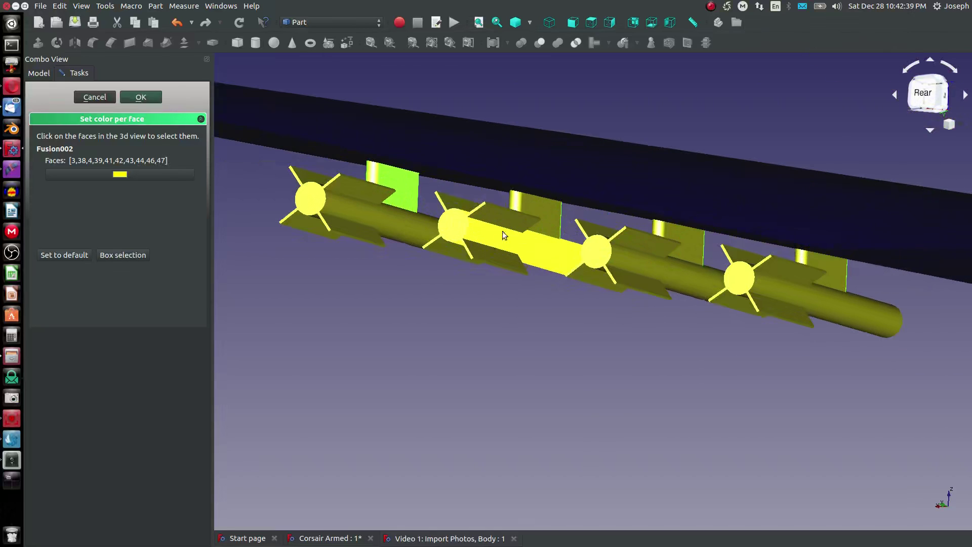
click(519, 201)
click(677, 237)
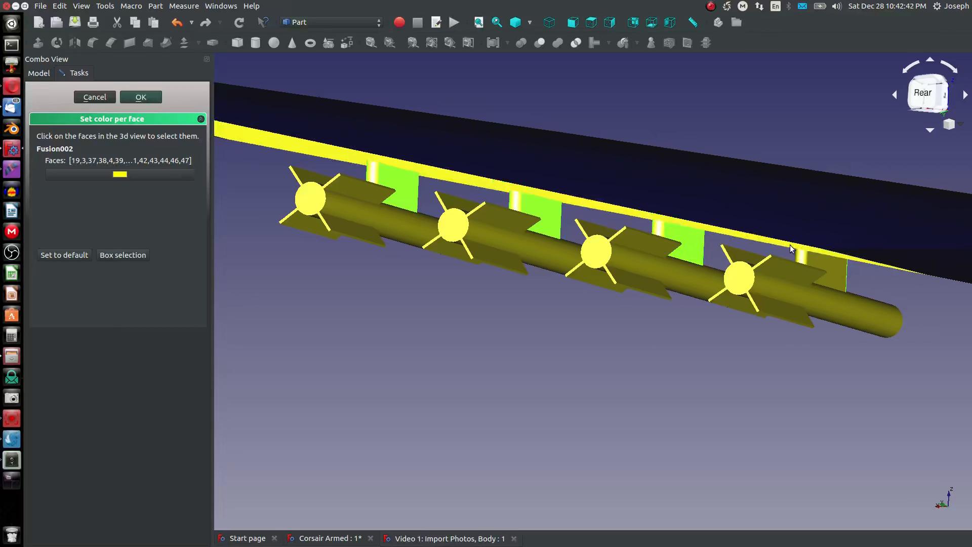
click(805, 259)
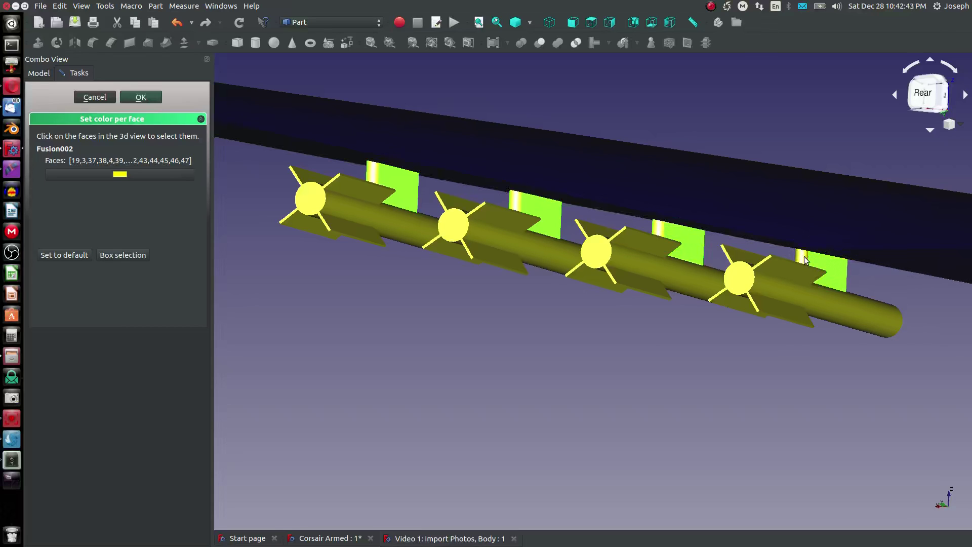
- Colour the selected underside and pylon faces navy blue
click(122, 177)
click(375, 177)
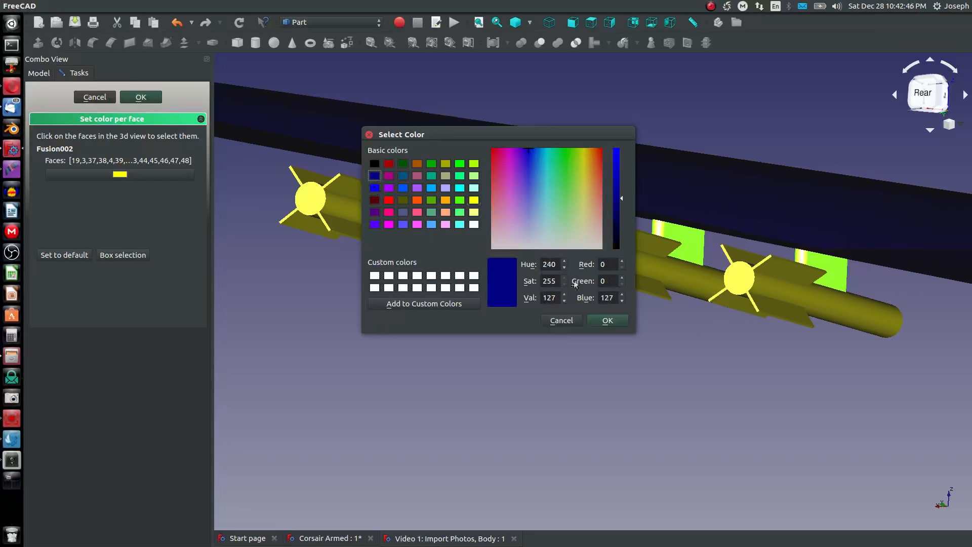
click(608, 321)
- Select the rear, top, underside fuselage faces and the cowl ring face
middle_drag(442, 282, 599, 251)
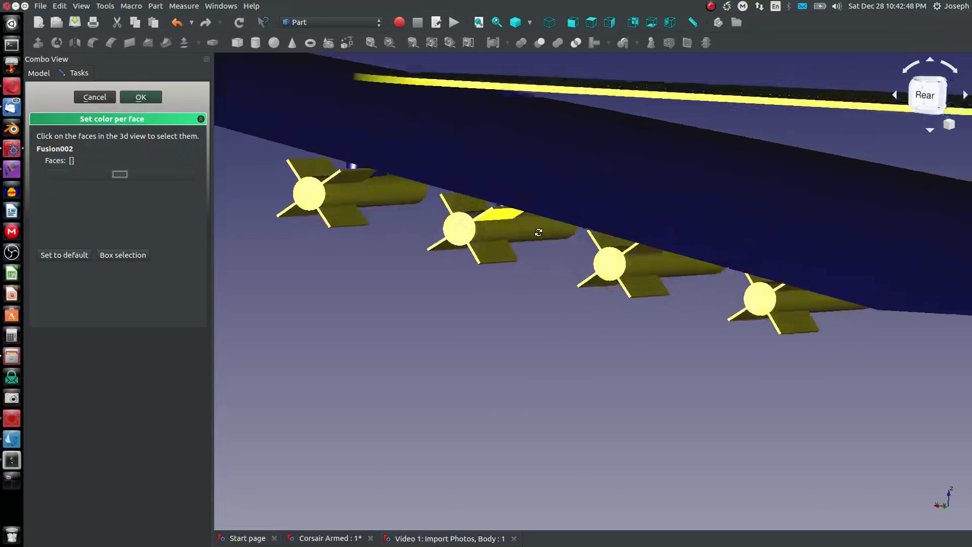
scroll(599, 251, down, 5)
middle_drag(682, 252, 588, 212)
click(642, 202)
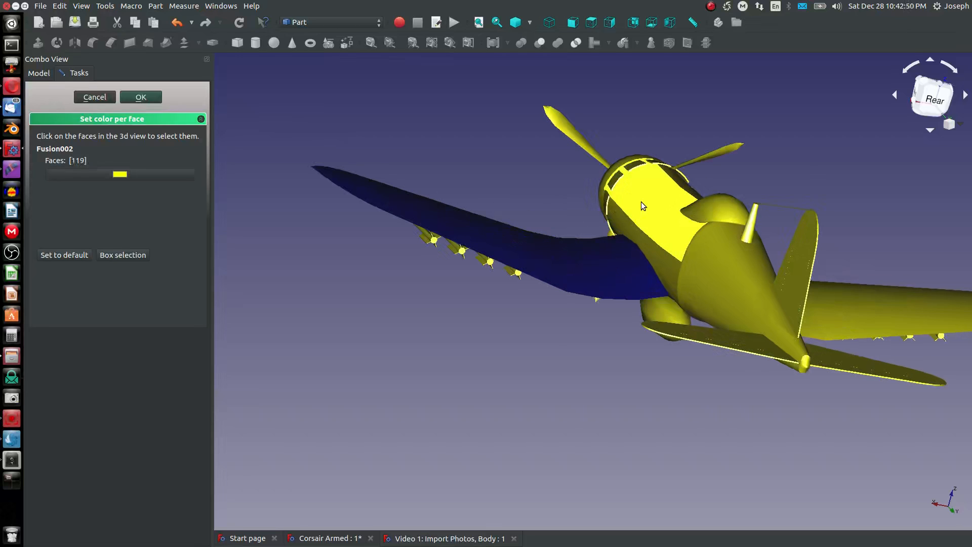
click(637, 214)
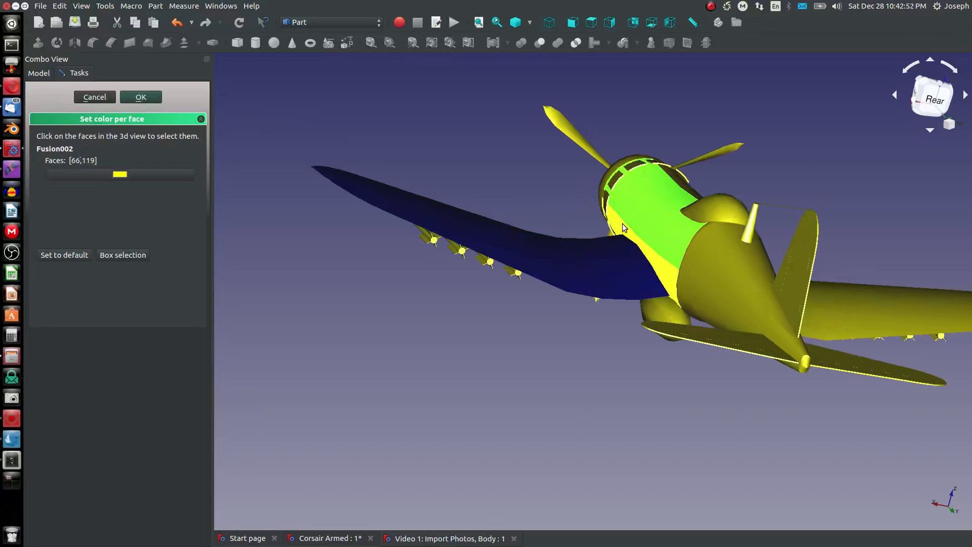
click(622, 224)
mouse_move(603, 195)
middle_down()
mouse_move(648, 203)
mouse_move(600, 267)
mouse_move(677, 248)
mouse_move(708, 225)
middle_up()
click(647, 202)
click(703, 254)
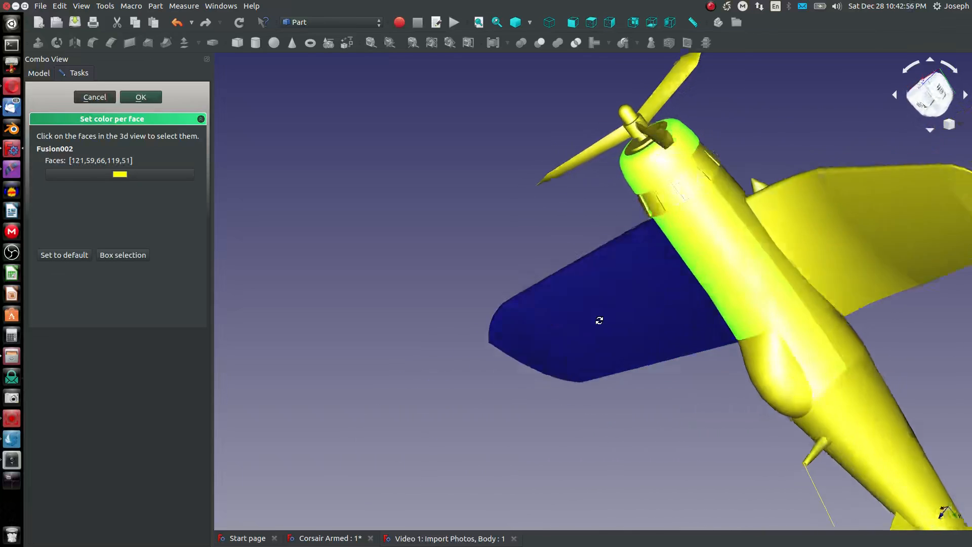
click(723, 184)
mouse_move(724, 183)
middle_down()
mouse_move(602, 267)
mouse_move(911, 221)
mouse_move(627, 198)
middle_up()
scroll(911, 221, up, 5)
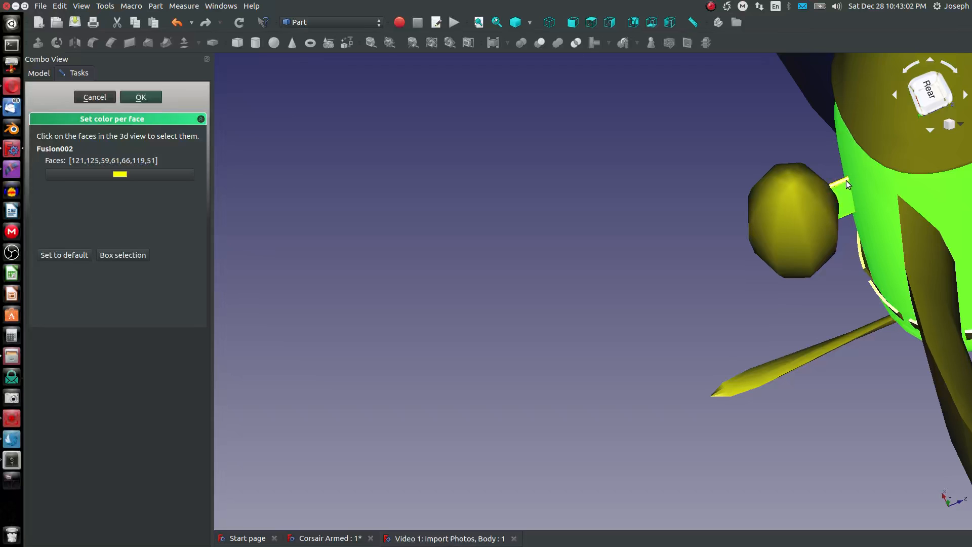
- Add the wing-root, strut-side and front cowl faces, ten fuselage faces in all
click(846, 181)
middle_drag(846, 180, 830, 254)
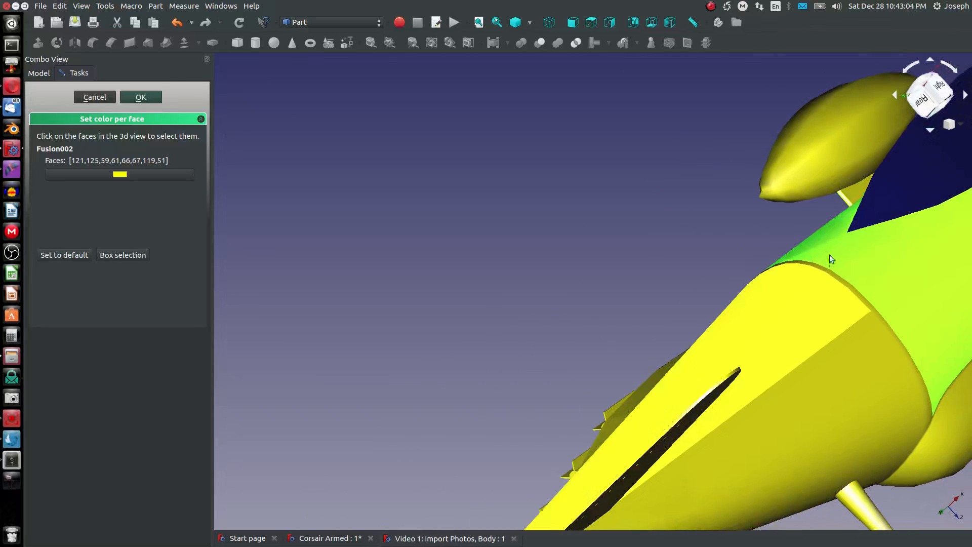
click(846, 198)
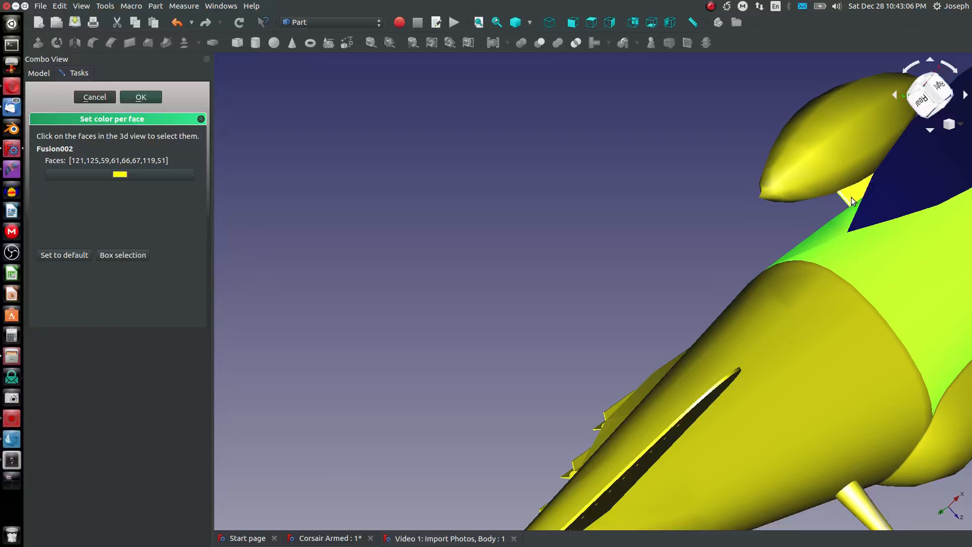
click(855, 202)
scroll(854, 206, up, 4)
scroll(853, 206, up, 3)
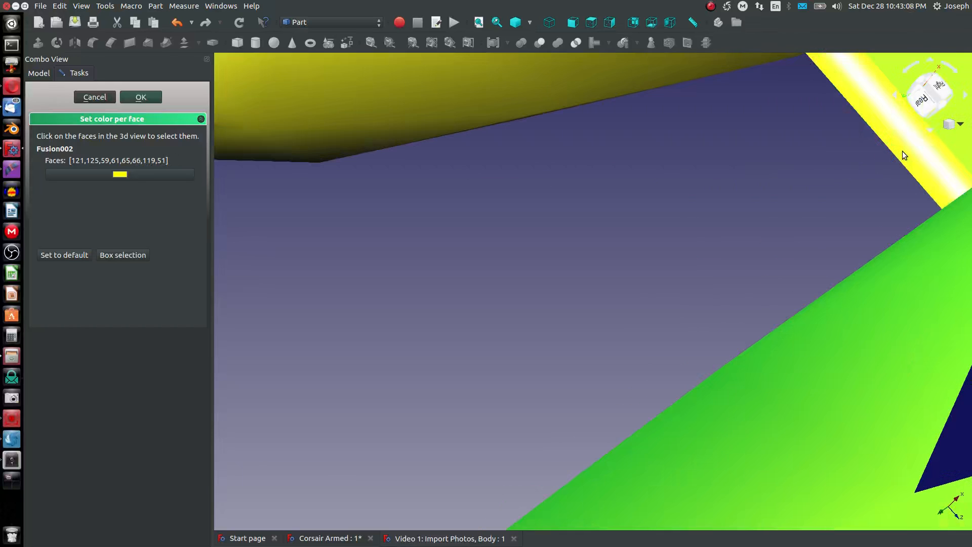
scroll(903, 151, down, 5)
middle_drag(870, 202, 849, 249)
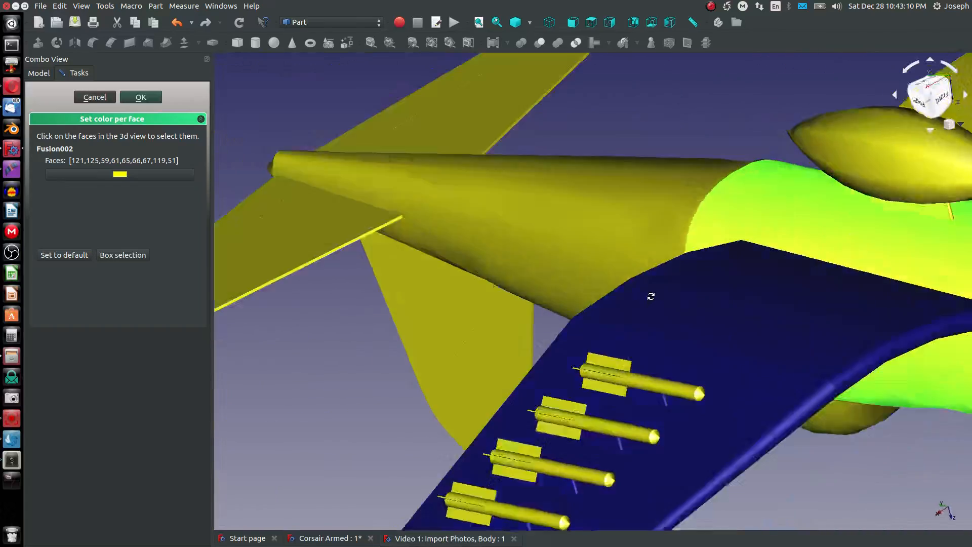
scroll(849, 249, up, 5)
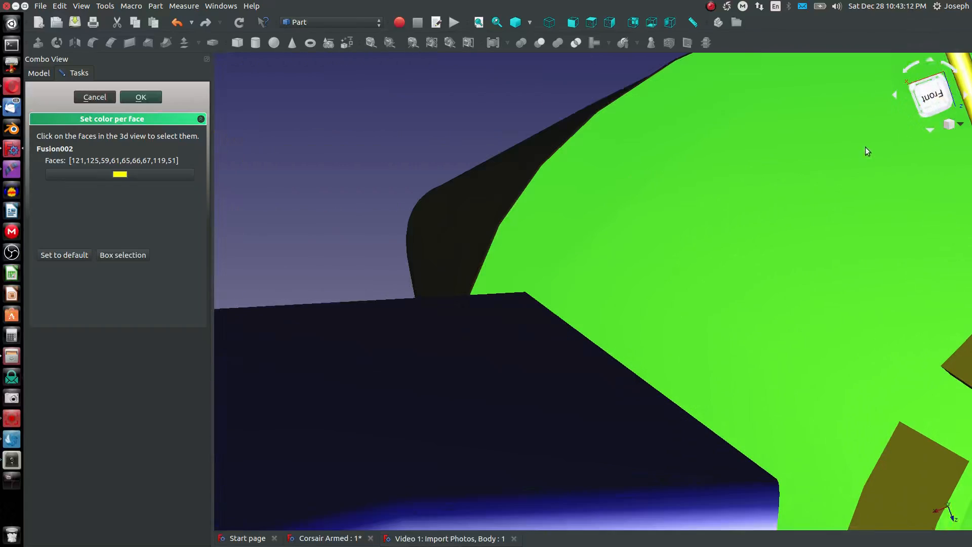
scroll(866, 147, down, 5)
scroll(854, 157, up, 3)
click(854, 154)
scroll(857, 205, up, 1)
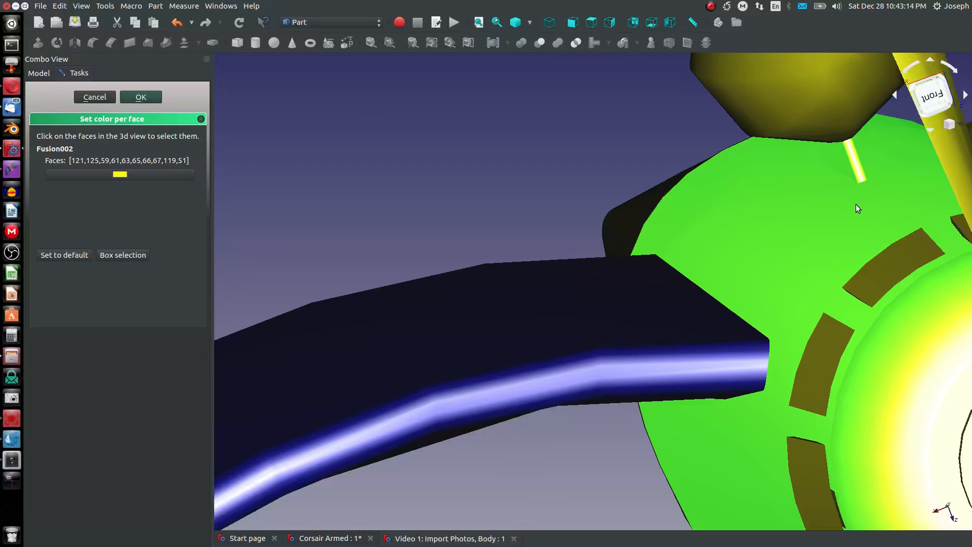
scroll(856, 204, down, 6)
mouse_move(867, 212)
middle_down()
mouse_move(563, 102)
mouse_move(557, 82)
middle_up()
- Colour the selected front fuselage and cowl faces navy blue
click(121, 175)
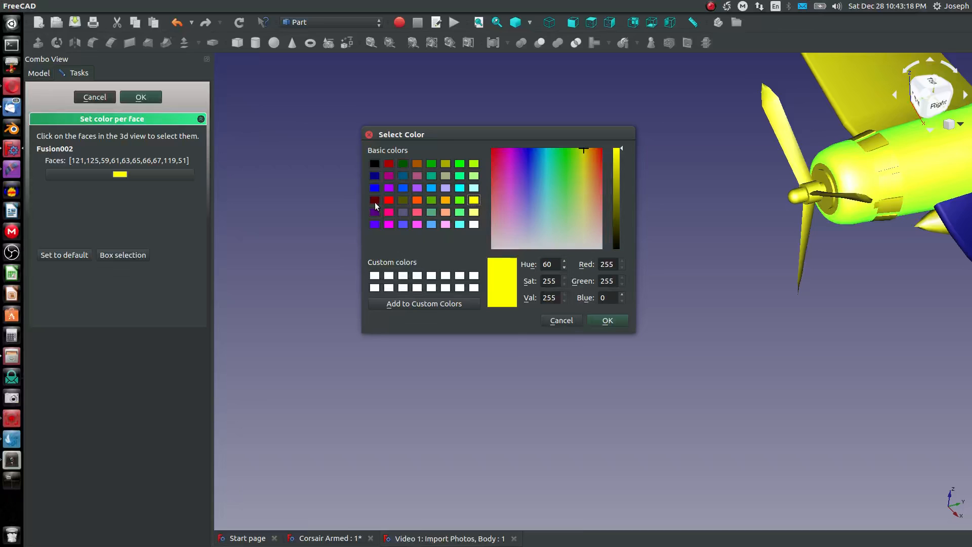
click(375, 175)
click(611, 320)
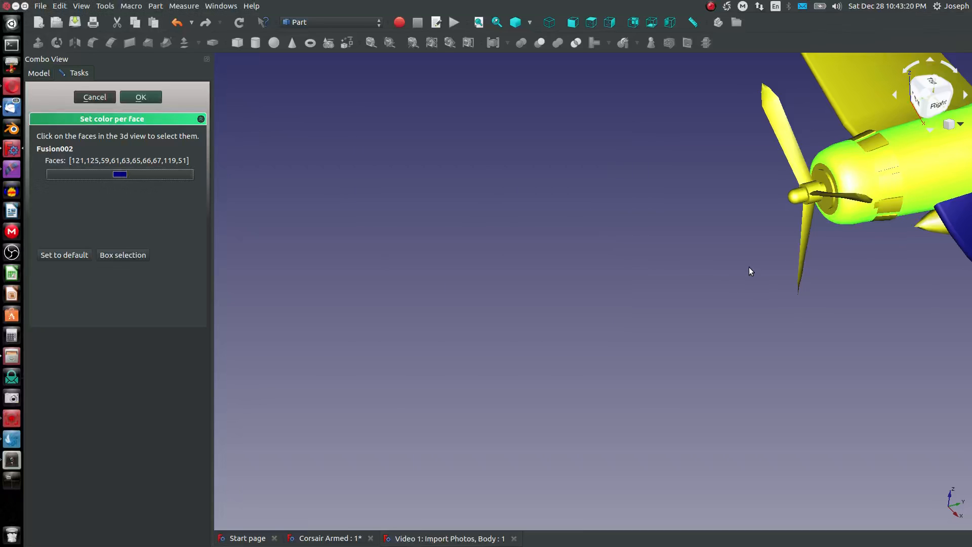
scroll(751, 263, down, 3)
scroll(856, 241, up, 5)
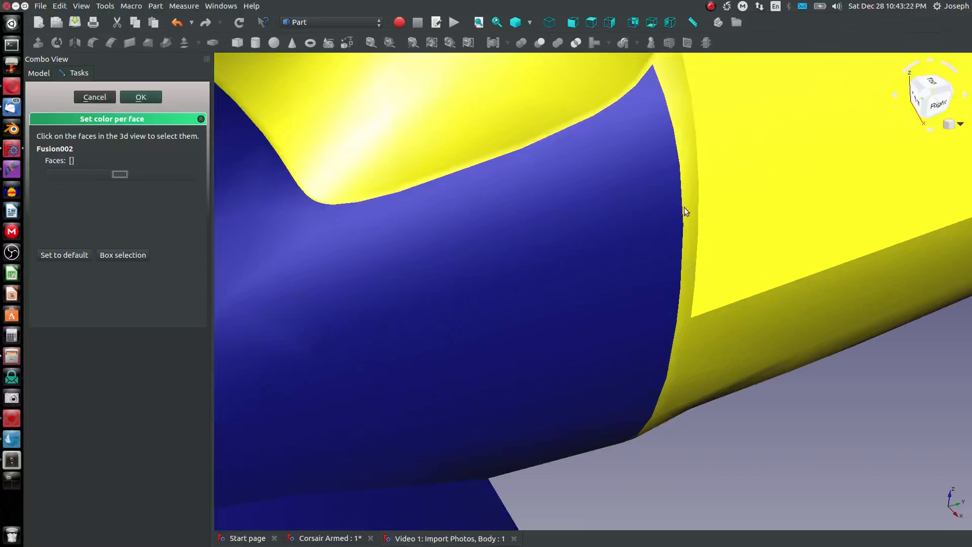
- Select the rear fuselage and tail-cone faces for recolouring
ctrl+click(690, 308)
ctrl+click(688, 328)
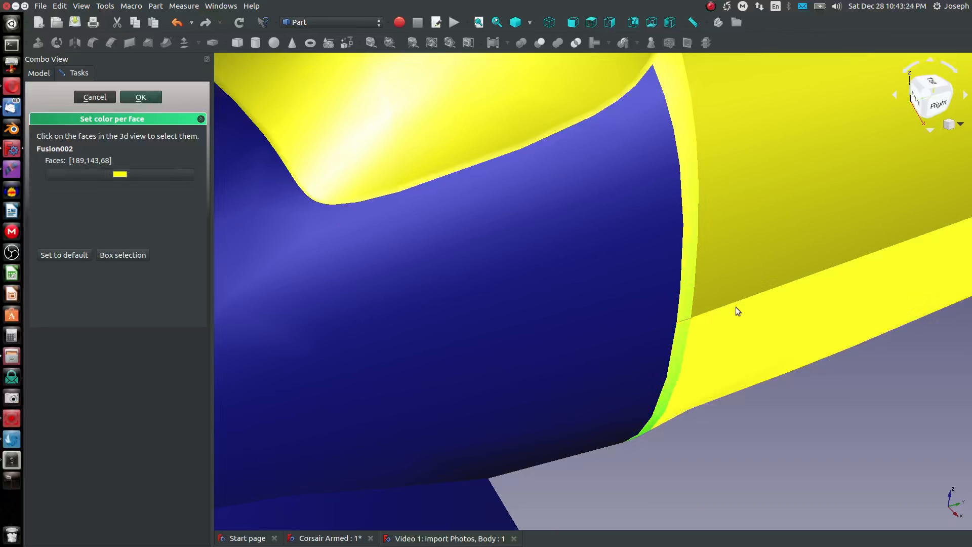
ctrl+click(736, 307)
ctrl+click(736, 285)
scroll(736, 285, down, 5)
middle_drag(710, 283, 730, 313)
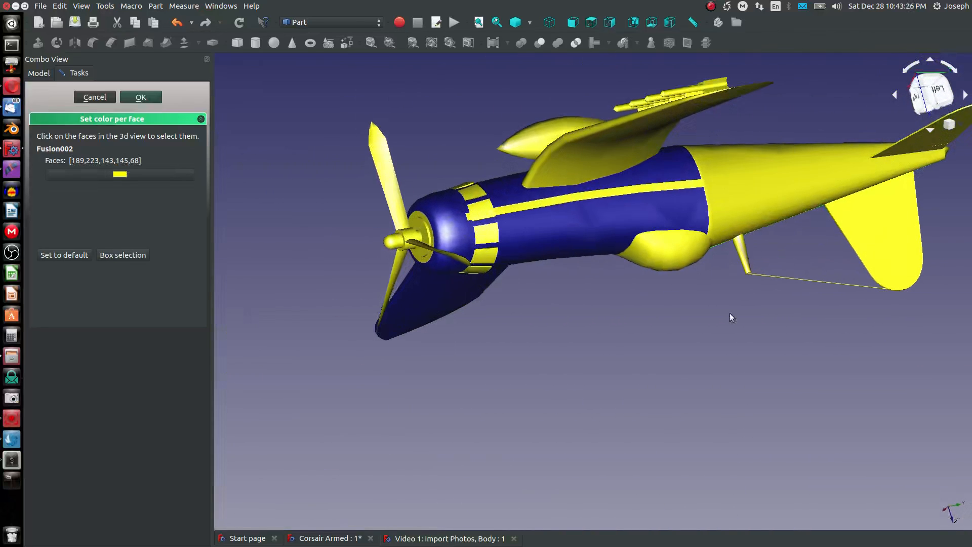
ctrl+click(752, 182)
ctrl+click(710, 210)
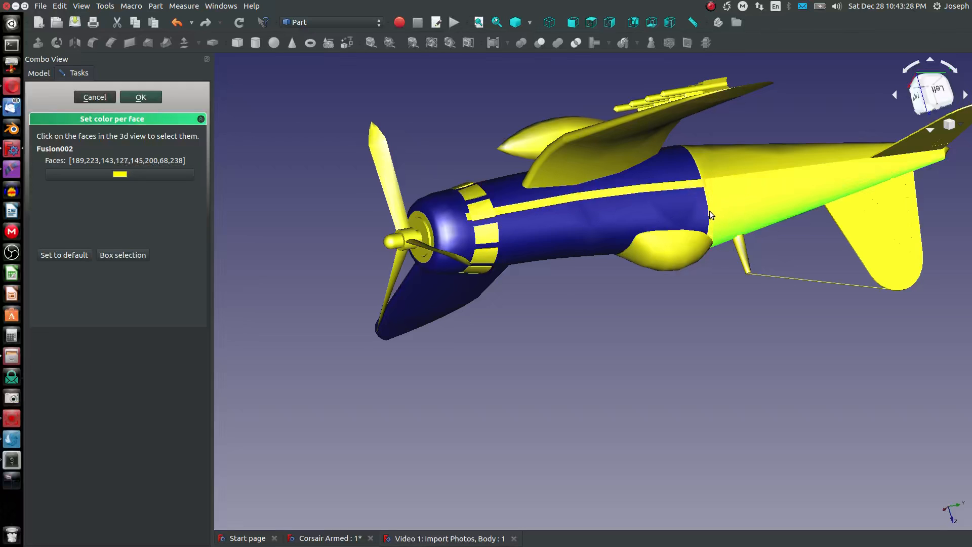
ctrl+click(716, 173)
middle_drag(716, 172, 707, 137)
scroll(692, 111, up, 4)
scroll(692, 114, up, 4)
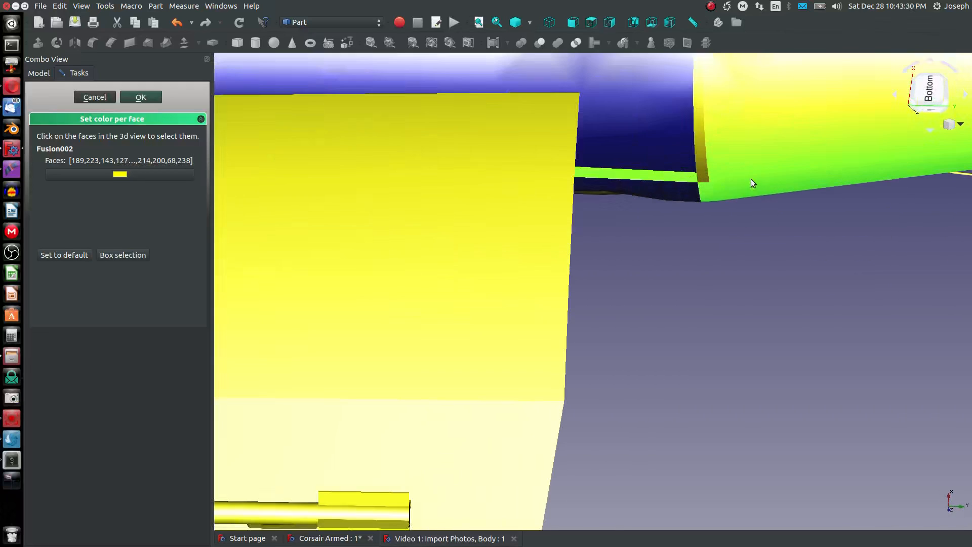
ctrl+click(701, 176)
scroll(701, 176, down, 6)
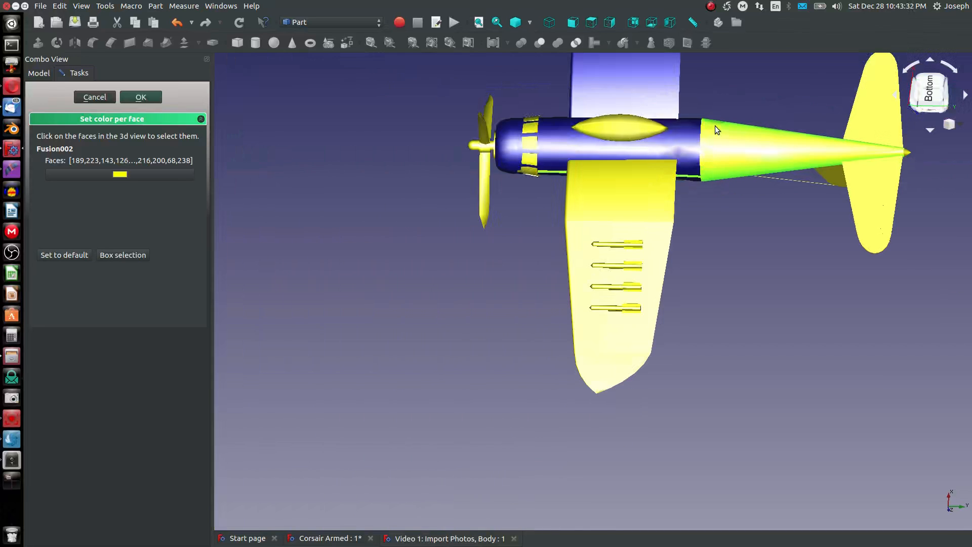
mouse_move(715, 125)
middle_down()
mouse_move(620, 272)
mouse_move(607, 150)
middle_up()
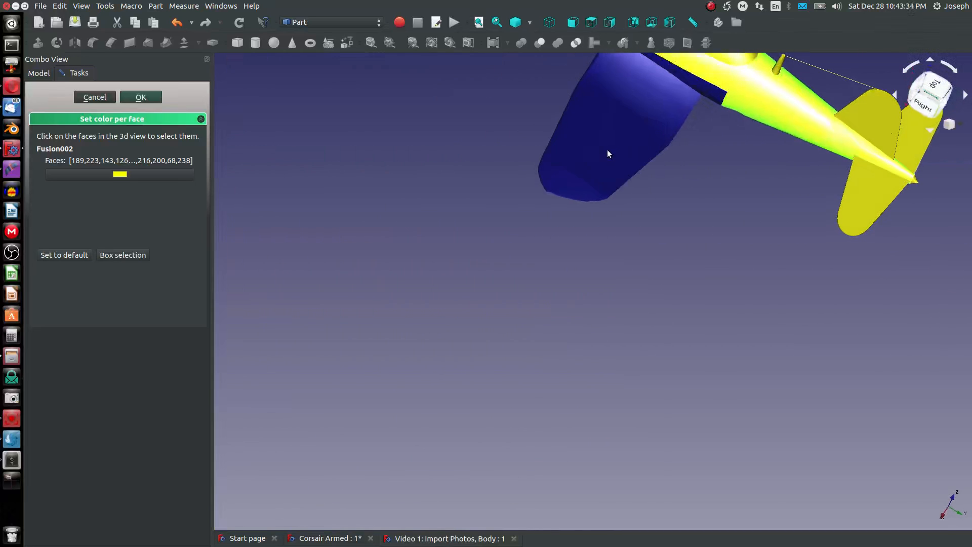
scroll(607, 150, down, 4)
scroll(649, 110, up, 5)
mouse_move(456, 187)
middle_down()
mouse_move(449, 273)
mouse_move(426, 228)
middle_up()
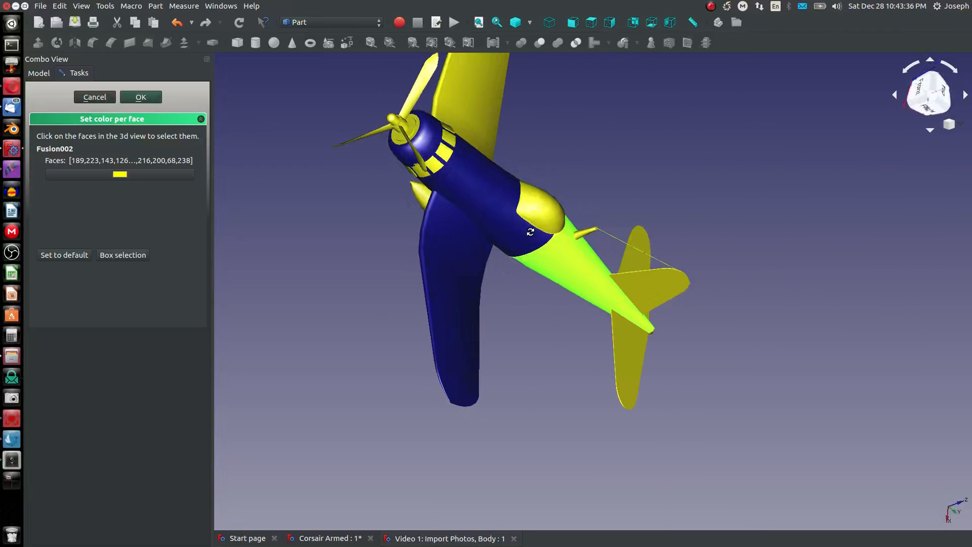
- Colour the remaining rear fuselage faces navy blue
click(120, 175)
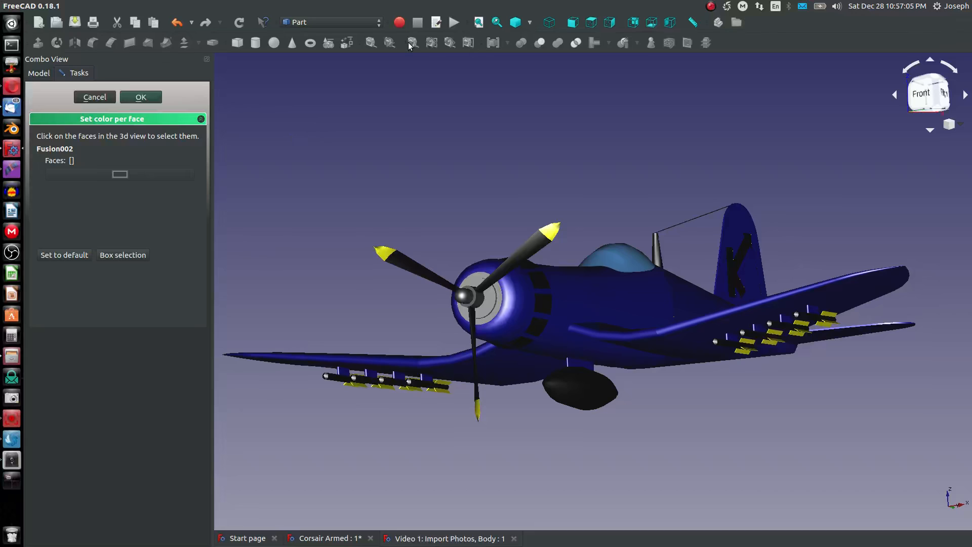
- Confirm the Set color per face task to finish the navy Corsair
click(140, 97)
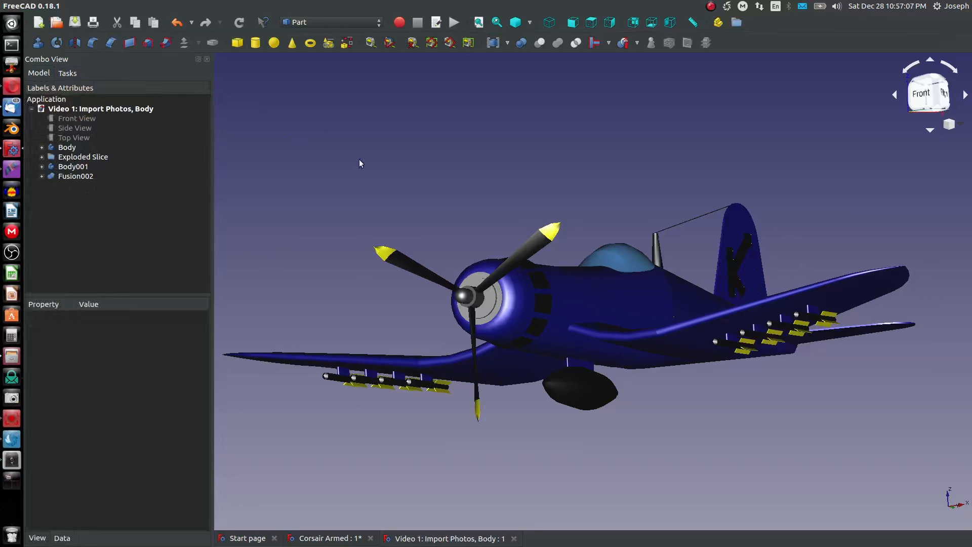